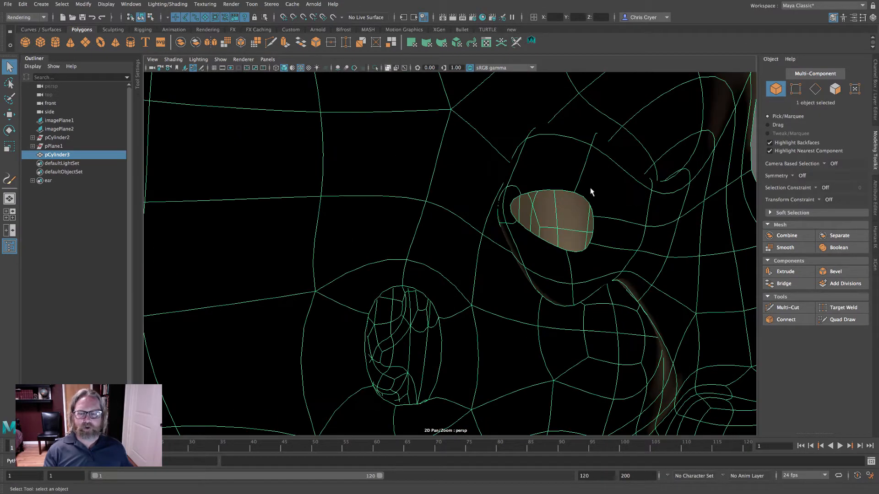
# Show the head unsmoothed and weld the loose corner vertices of the hole behind the eye socket with Target Weld
pyautogui.press('1')
pyautogui.keyDown('alt'); pyautogui.moveTo(590, 191); pyautogui.dragTo(508, 176, button='middle'); pyautogui.keyUp('alt')
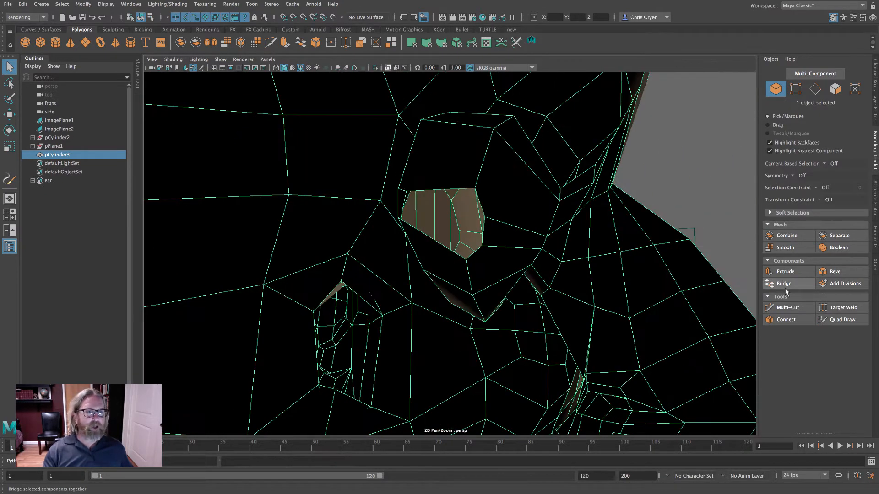
pyautogui.click(826, 313)
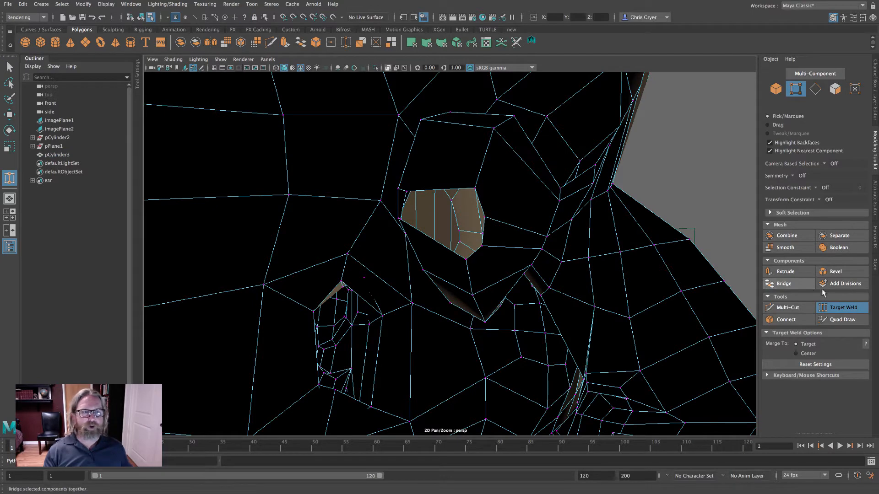
pyautogui.moveTo(488, 202); pyautogui.dragTo(523, 261)
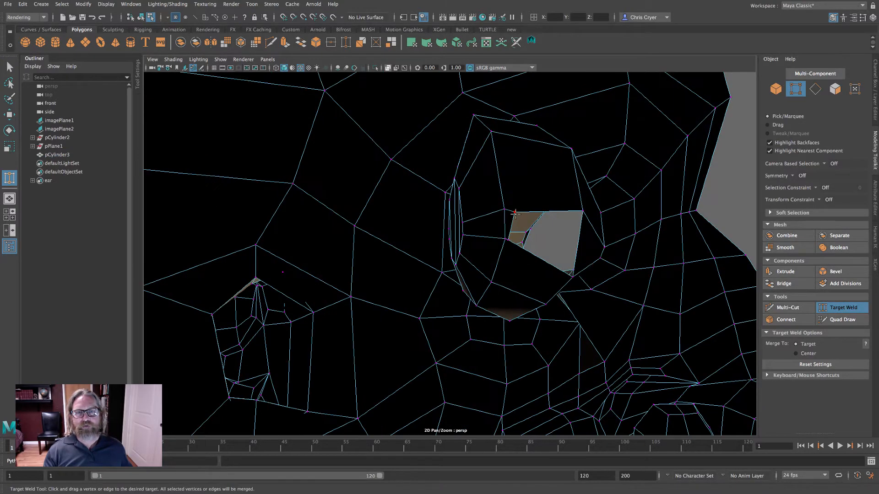
pyautogui.moveTo(502, 209); pyautogui.dragTo(503, 210)
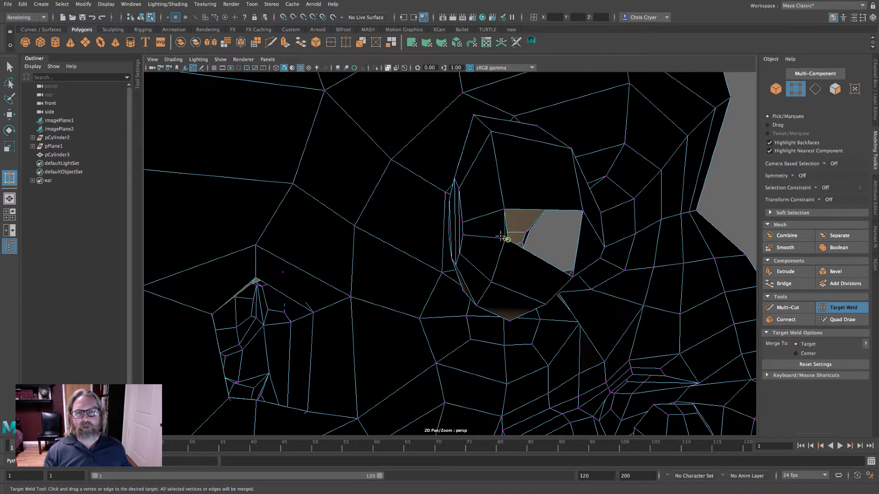
pyautogui.click(10, 69)
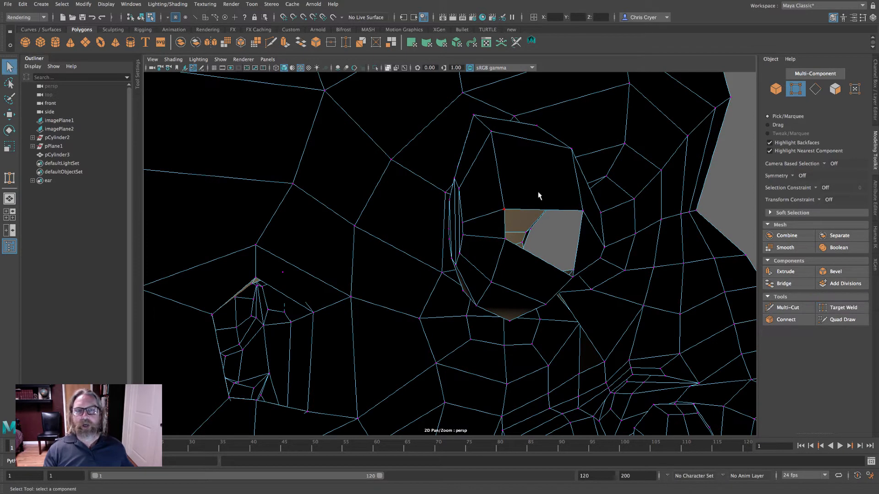
# Close the open hole at the back of the eye socket with Bridge and select the resulting face
pyautogui.moveTo(539, 196); pyautogui.dragTo(545, 226, button='right')
pyautogui.click(541, 260)
pyautogui.click(783, 284)
pyautogui.click(545, 233)
# Try to move the eye socket's back face along the X axis from the side, and undo the move
pyautogui.keyDown('alt'); pyautogui.moveTo(641, 237); pyautogui.dragTo(517, 234, button='right'); pyautogui.keyUp('alt')
pyautogui.keyDown('alt'); pyautogui.moveTo(517, 234); pyautogui.dragTo(383, 226); pyautogui.keyUp('alt')
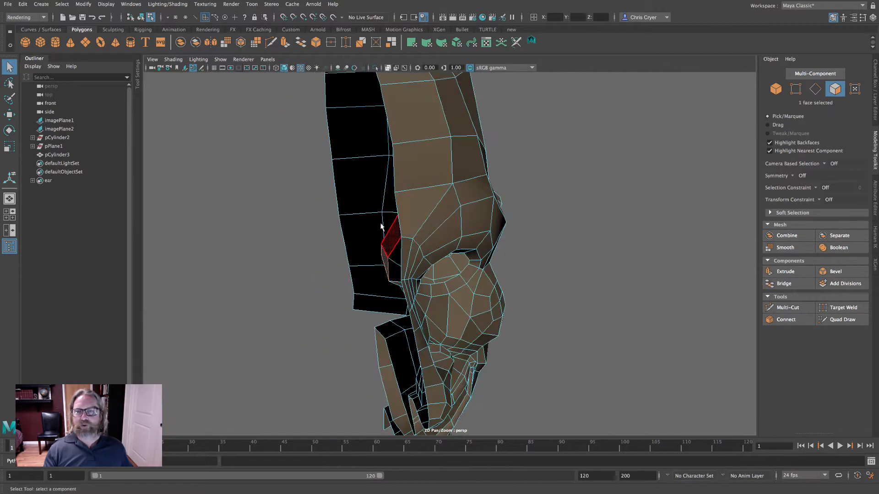
pyautogui.click(9, 115)
pyautogui.moveTo(412, 260); pyautogui.dragTo(398, 262)
pyautogui.hotkey('ctrl', 'z')
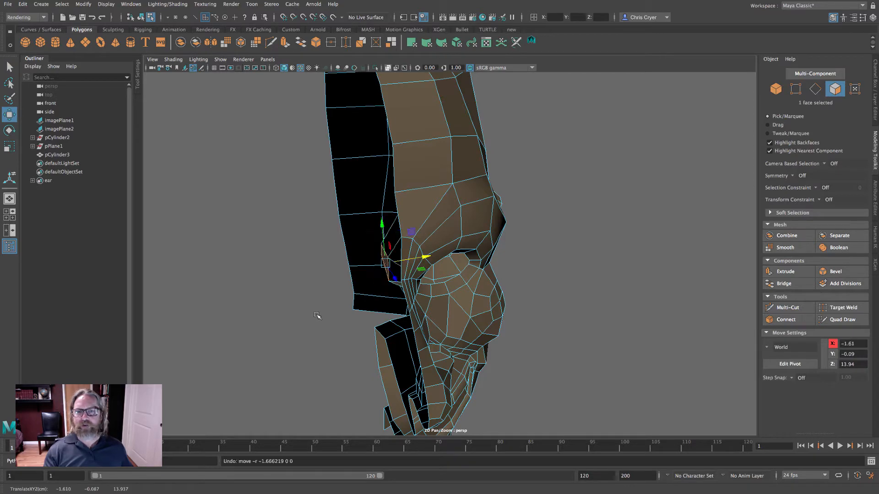
# Move the eye socket's back face along X to about 1.54, working in the top view in wireframe
pyautogui.keyDown('alt'); pyautogui.moveTo(436, 288); pyautogui.dragTo(497, 246); pyautogui.keyUp('alt')
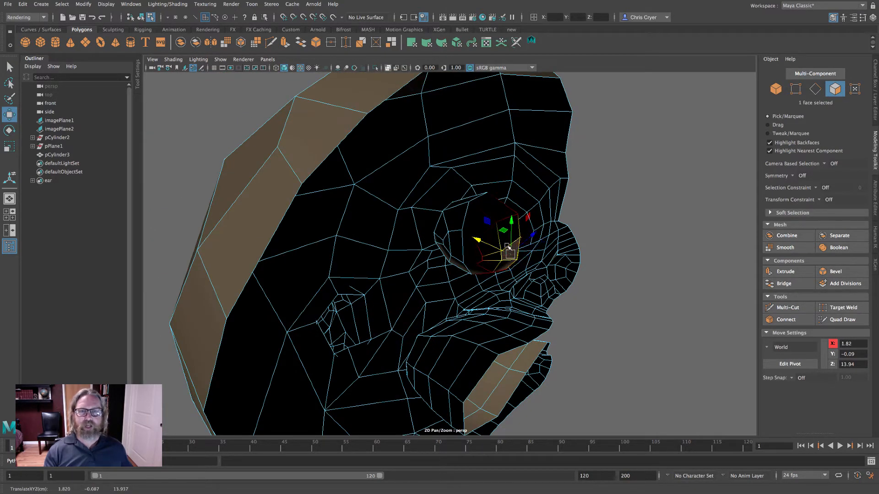
pyautogui.press('space')
pyautogui.press('space')
pyautogui.press('4')
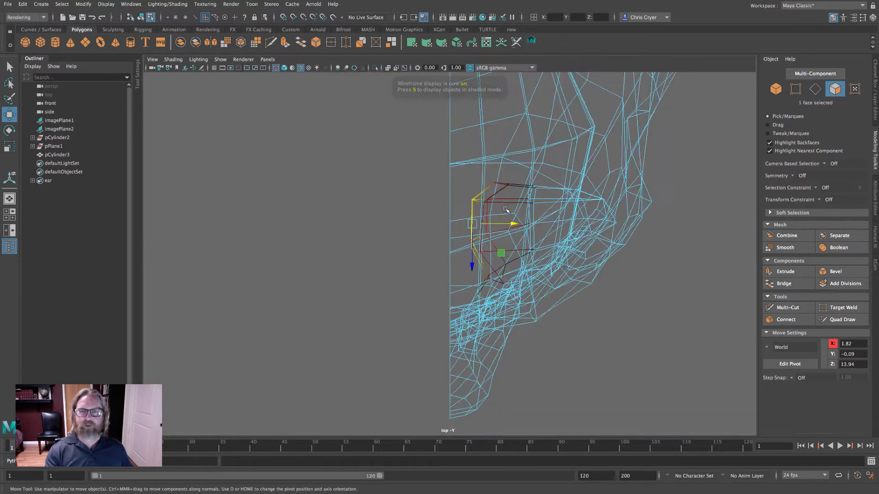
pyautogui.moveTo(513, 226)
pyautogui.mouseDown()
pyautogui.moveTo(450, 221)
pyautogui.moveTo(514, 223)
pyautogui.moveTo(476, 223)
pyautogui.moveTo(502, 223)
pyautogui.mouseUp()
pyautogui.press('space')
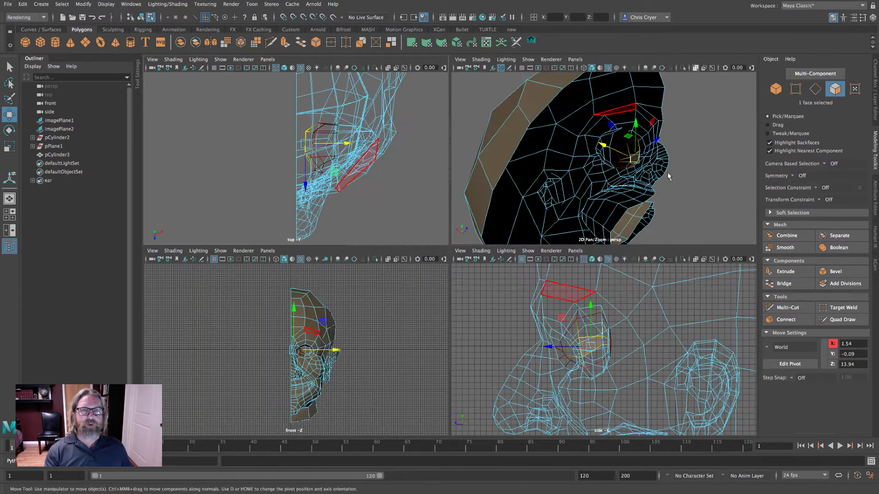
pyautogui.press('space')
# Extrude the face in the lower inner part of the ear inward, into the head
pyautogui.keyDown('alt'); pyautogui.moveTo(664, 177); pyautogui.dragTo(533, 218); pyautogui.keyUp('alt')
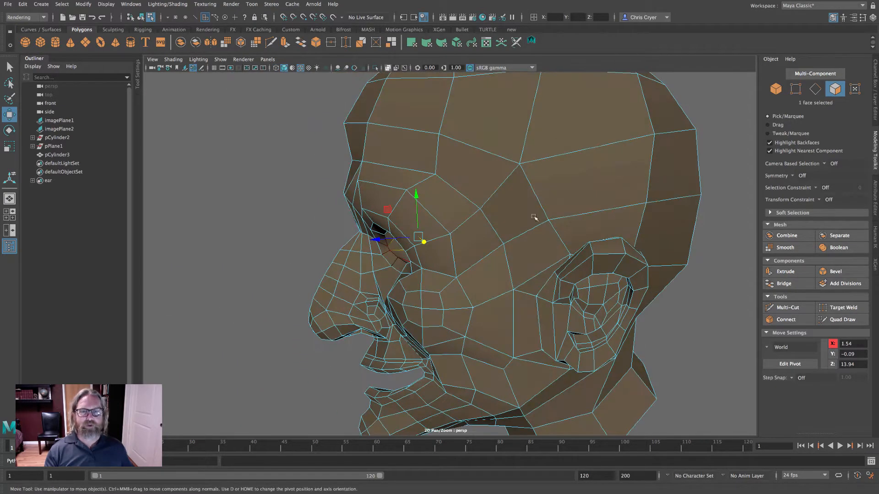
pyautogui.keyDown('alt'); pyautogui.moveTo(556, 222); pyautogui.dragTo(467, 126, button='middle'); pyautogui.keyUp('alt')
pyautogui.scroll(5, 473, 164)
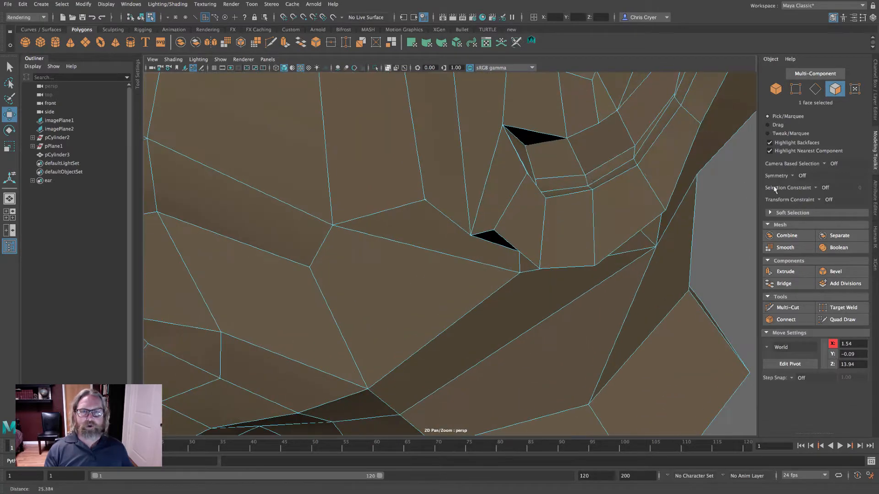
pyautogui.rightClick(580, 162)
pyautogui.click(554, 157)
pyautogui.keyDown('alt'); pyautogui.moveTo(663, 194); pyautogui.dragTo(572, 193, button='right'); pyautogui.keyUp('alt')
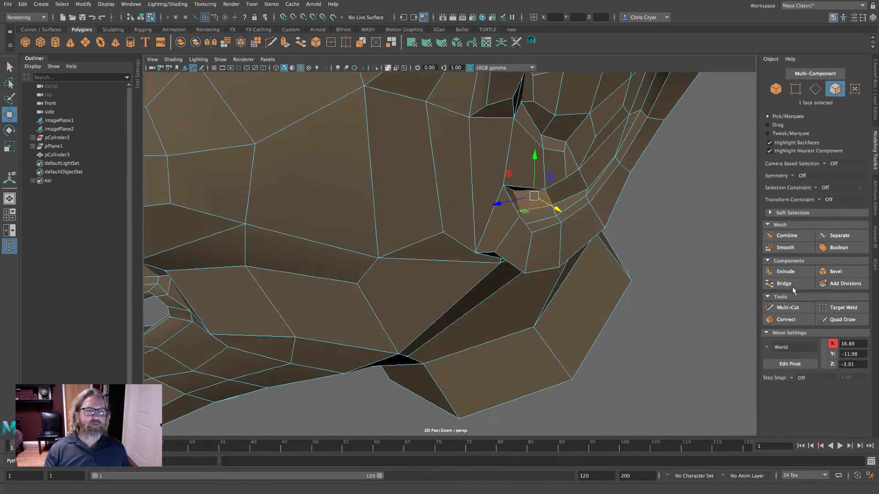
pyautogui.click(783, 271)
pyautogui.click(586, 143)
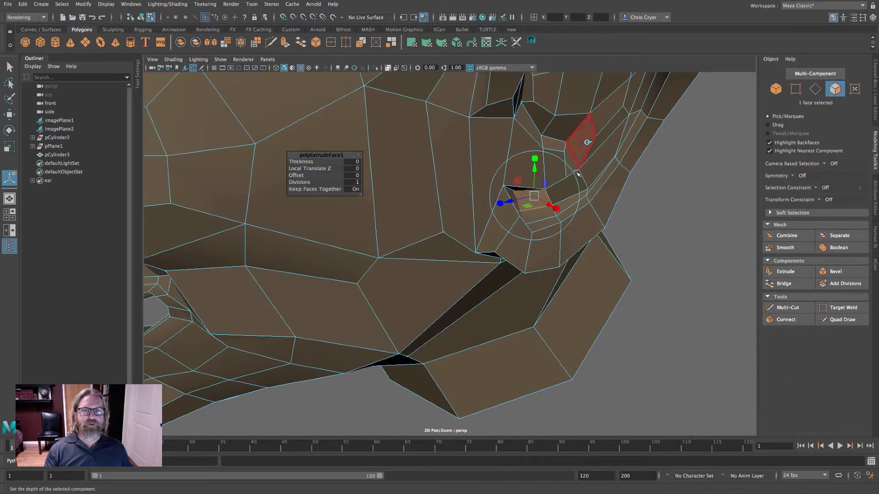
pyautogui.moveTo(547, 204); pyautogui.dragTo(504, 178)
# Adjust the position of the extruded ear face from inside the head
pyautogui.keyDown('alt'); pyautogui.moveTo(435, 182); pyautogui.dragTo(597, 179); pyautogui.keyUp('alt')
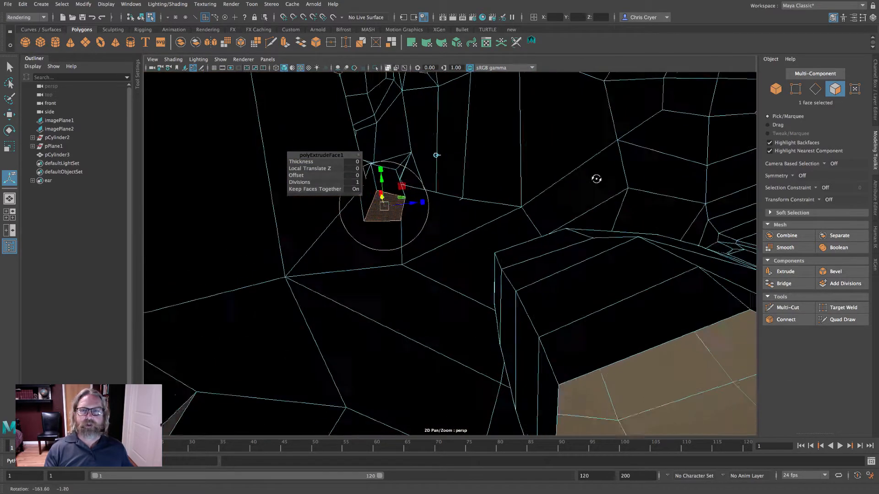
pyautogui.keyDown('alt'); pyautogui.moveTo(536, 193); pyautogui.dragTo(566, 191, button='right'); pyautogui.keyUp('alt')
pyautogui.keyDown('alt'); pyautogui.moveTo(567, 192); pyautogui.dragTo(653, 229, button='middle'); pyautogui.keyUp('alt')
pyautogui.moveTo(507, 238); pyautogui.dragTo(555, 231)
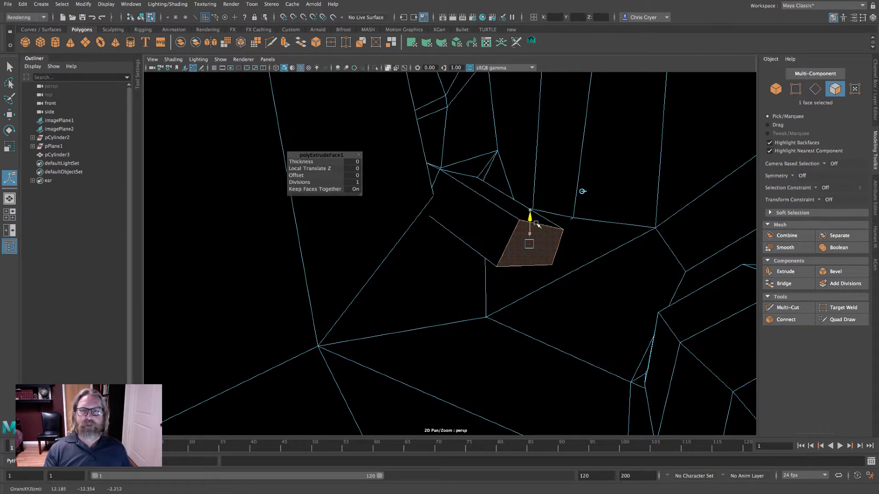
# Move the side edge of the ear extrusion to about Y -13.24 and Z -4.12
pyautogui.keyDown('alt'); pyautogui.moveTo(425, 193); pyautogui.dragTo(501, 215); pyautogui.keyUp('alt')
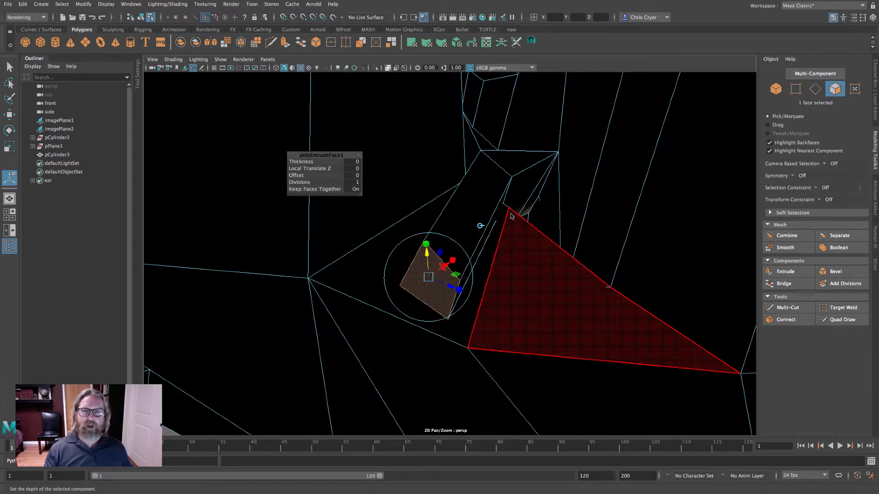
pyautogui.moveTo(503, 215); pyautogui.dragTo(505, 206, button='right')
pyautogui.click(524, 217)
pyautogui.keyDown('alt'); pyautogui.moveTo(524, 216); pyautogui.dragTo(454, 217); pyautogui.keyUp('alt')
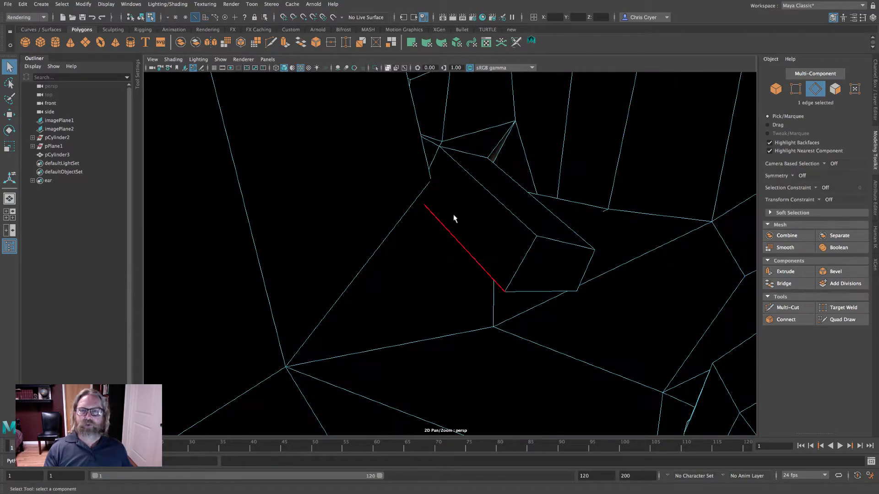
pyautogui.press('w')
pyautogui.moveTo(460, 147); pyautogui.dragTo(461, 175)
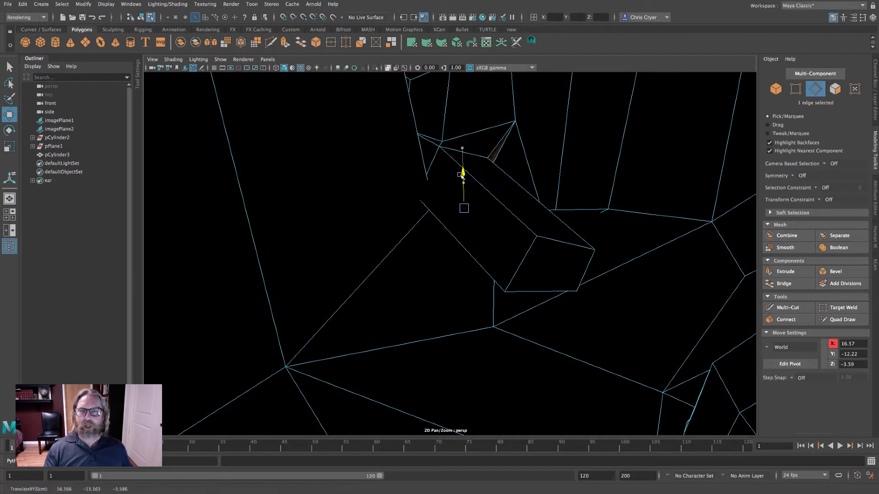
pyautogui.moveTo(477, 211); pyautogui.dragTo(467, 210)
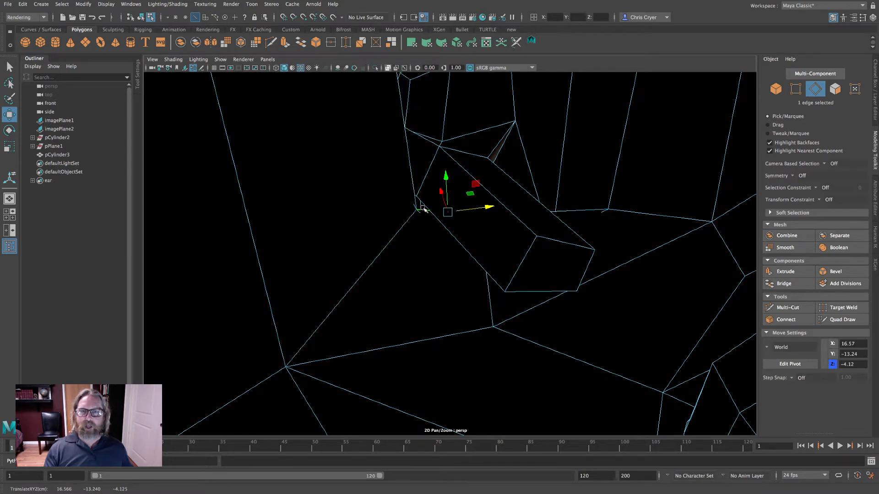
# Move the vertex at the ear extrusion's opening to about X 16.46, Y -13.13, Z -5.49, and check it from outside
pyautogui.rightClick(423, 209)
pyautogui.moveTo(422, 207); pyautogui.dragTo(392, 195, button='right')
pyautogui.click(416, 209)
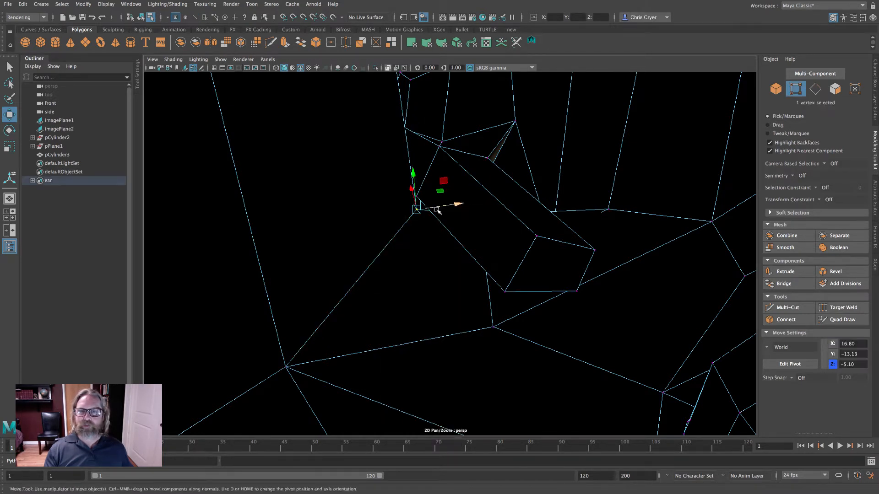
pyautogui.moveTo(437, 210); pyautogui.dragTo(458, 227)
pyautogui.moveTo(365, 223)
pyautogui.mouseDown()
pyautogui.moveTo(384, 238)
pyautogui.moveTo(403, 224)
pyautogui.moveTo(394, 213)
pyautogui.moveTo(410, 197)
pyautogui.moveTo(435, 222)
pyautogui.moveTo(418, 229)
pyautogui.moveTo(295, 225)
pyautogui.moveTo(251, 212)
pyautogui.moveTo(138, 216)
pyautogui.mouseUp()
pyautogui.press('5')
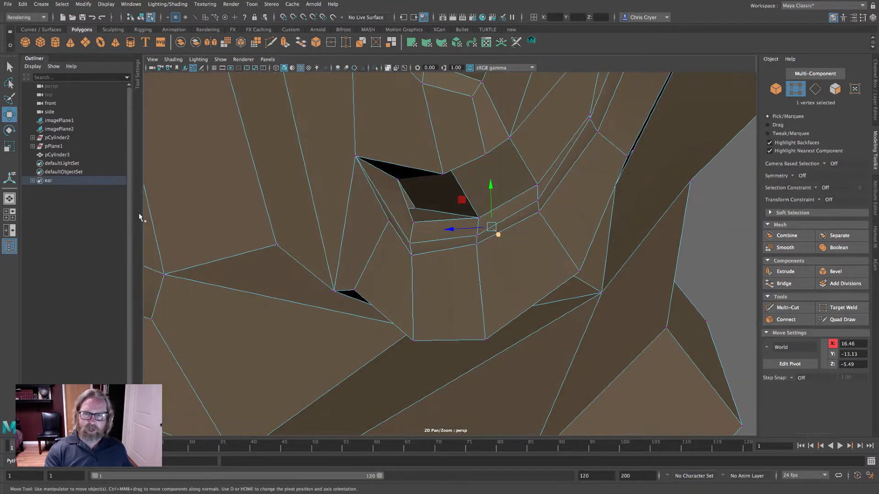
# Turn on smooth preview, return to object mode, and deselect the head to view the whole half face
pyautogui.press('3')
pyautogui.moveTo(461, 202); pyautogui.dragTo(508, 181, button='right')
pyautogui.click(715, 252)
pyautogui.keyDown('alt'); pyautogui.moveTo(661, 245); pyautogui.dragTo(365, 215, button='right'); pyautogui.keyUp('alt')
pyautogui.keyDown('alt'); pyautogui.moveTo(364, 215); pyautogui.dragTo(444, 220); pyautogui.keyUp('alt')
pyautogui.keyDown('alt'); pyautogui.moveTo(444, 220); pyautogui.dragTo(444, 208, button='right'); pyautogui.keyUp('alt')
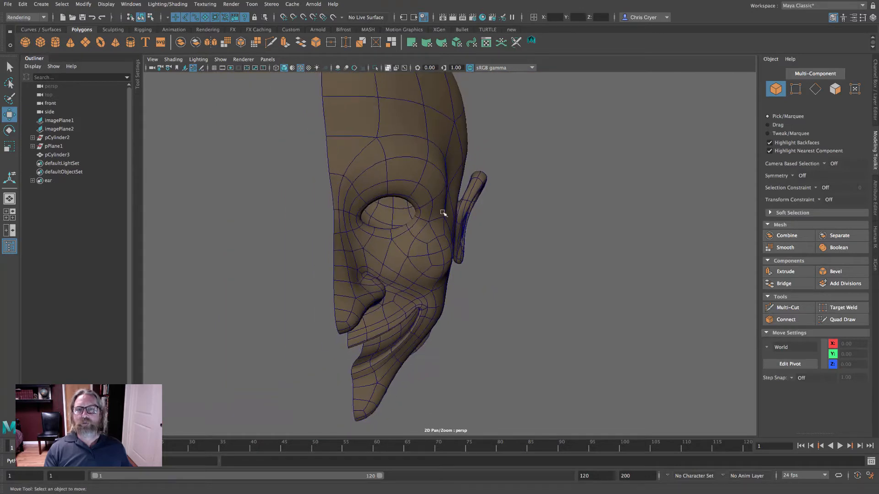
# Mirror the half head across the world X axis, using the Modeling menu set
pyautogui.click(444, 208)
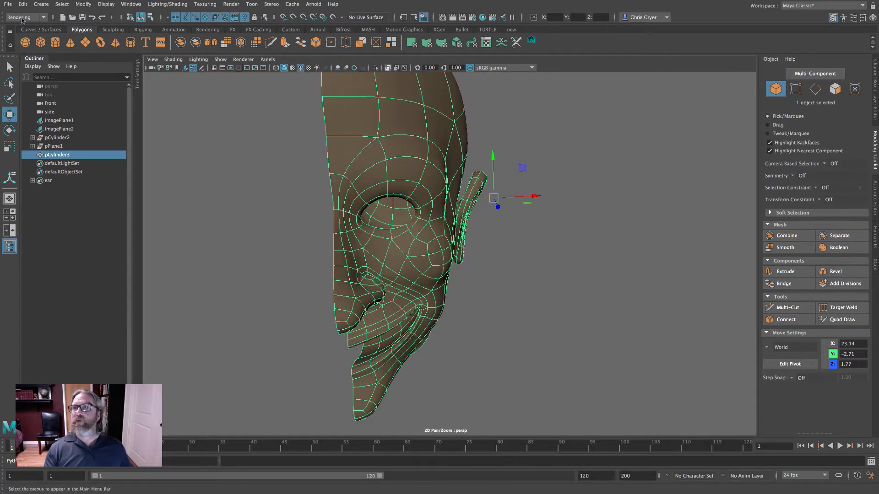
pyautogui.click(23, 18)
pyautogui.click(21, 21)
pyautogui.click(153, 5)
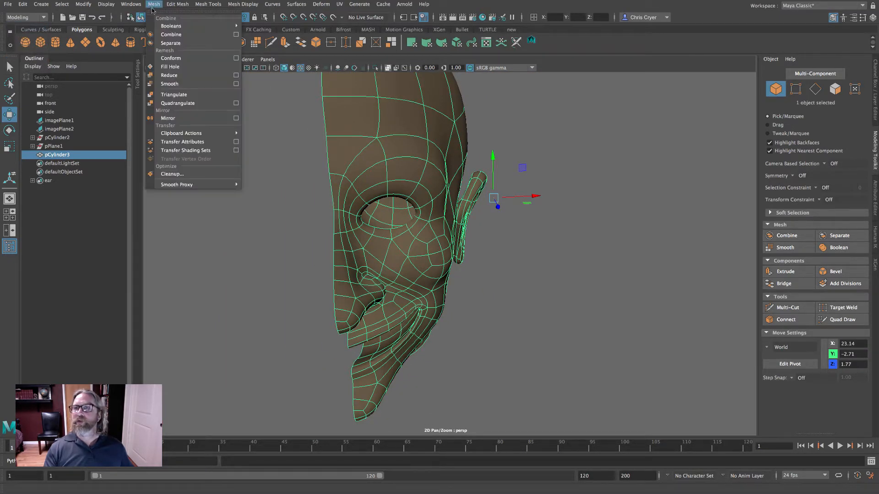
pyautogui.click(196, 120)
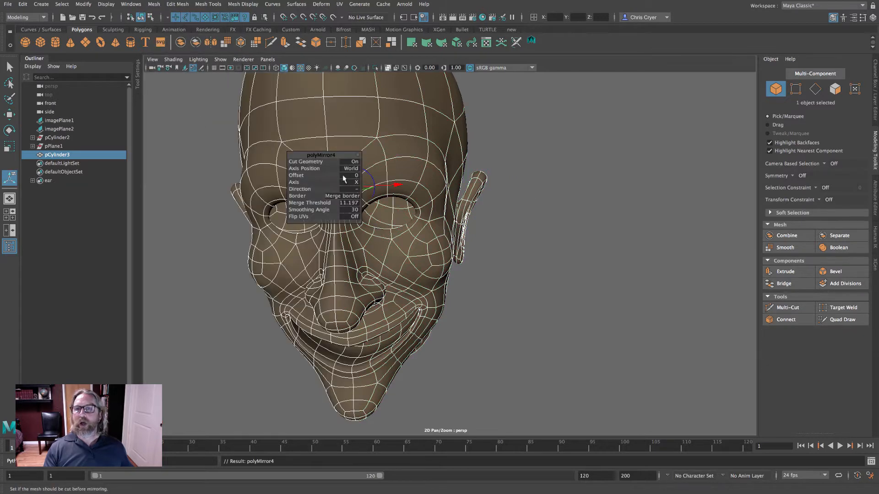
# Set the mirror's merge threshold to 0.1 and deselect the completed head
pyautogui.click(348, 202)
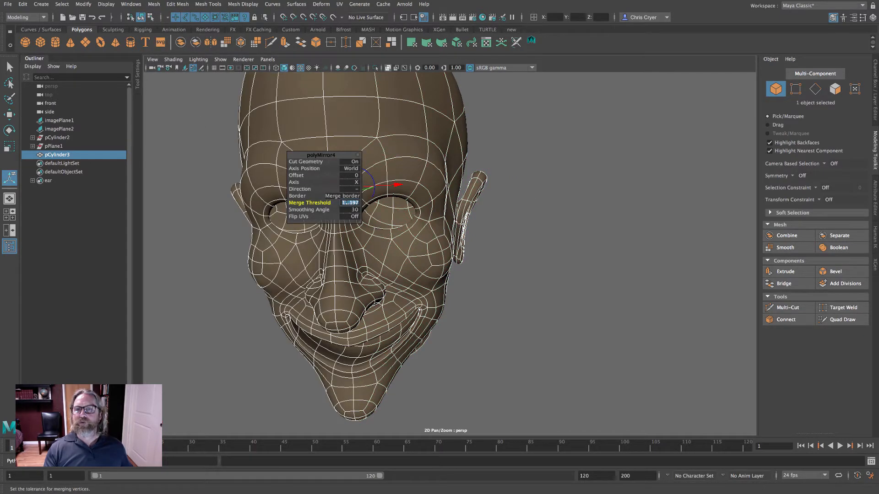
pyautogui.write('0.1')
pyautogui.press('Return')
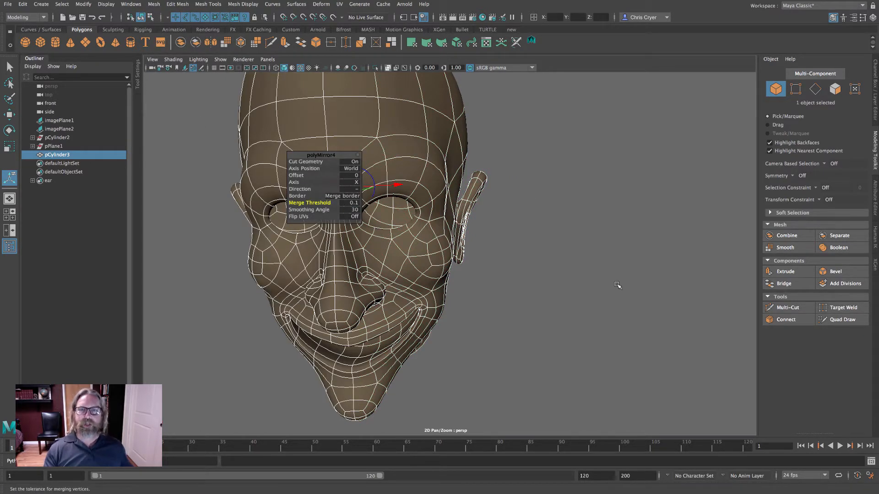
pyautogui.click(617, 285)
pyautogui.keyDown('alt'); pyautogui.moveTo(617, 285); pyautogui.dragTo(541, 276, button='right'); pyautogui.keyUp('alt')
pyautogui.moveTo(542, 276)
pyautogui.keyDown('alt'); pyautogui.mouseDown()
pyautogui.moveTo(514, 255)
pyautogui.moveTo(495, 263)
pyautogui.moveTo(554, 279)
pyautogui.mouseUp(); pyautogui.keyUp('alt')
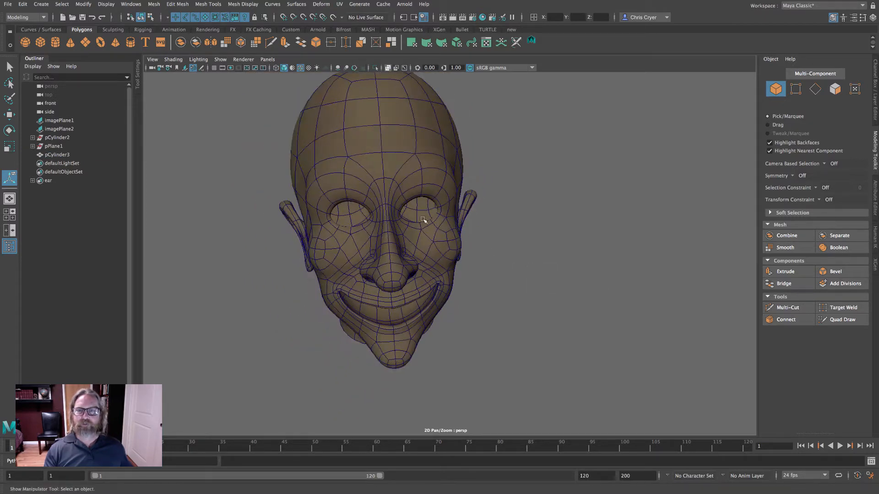
pyautogui.keyDown('alt'); pyautogui.moveTo(471, 183); pyautogui.dragTo(489, 197); pyautogui.keyUp('alt')
pyautogui.keyDown('alt'); pyautogui.moveTo(553, 233); pyautogui.dragTo(535, 256); pyautogui.keyUp('alt')
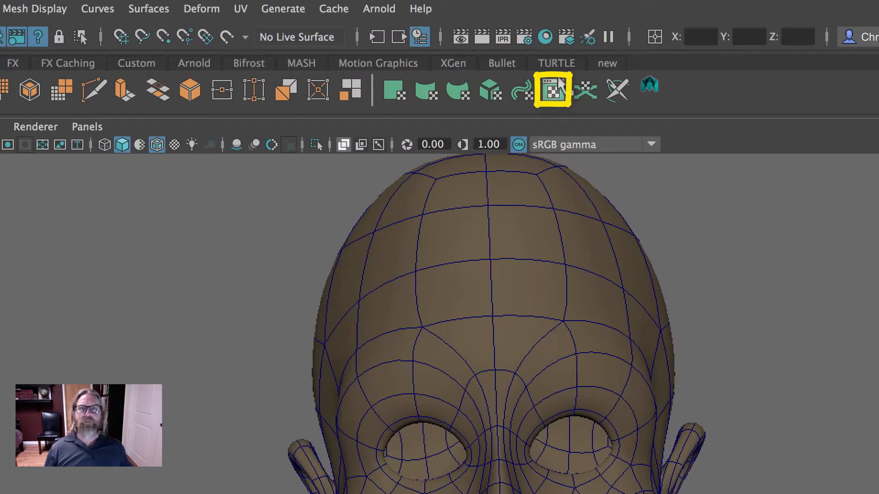
# Open the UV Editor for the head and frame its existing UV layout
pyautogui.click(554, 91)
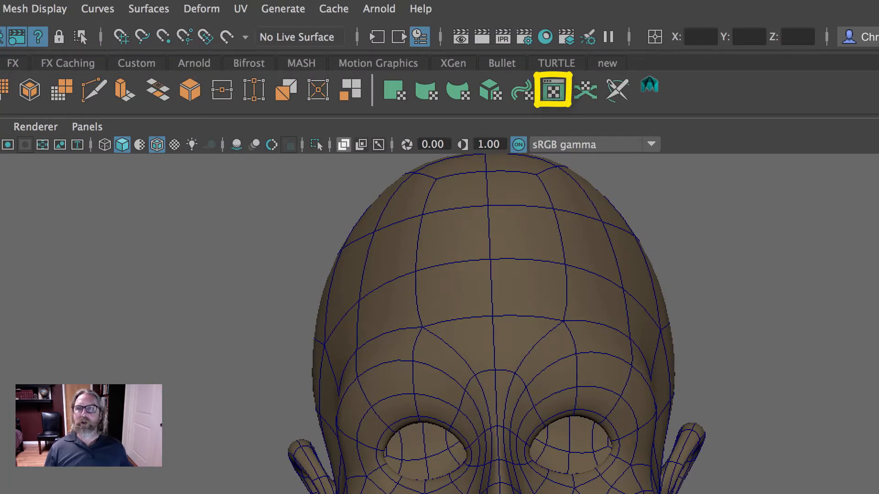
pyautogui.click(240, 8)
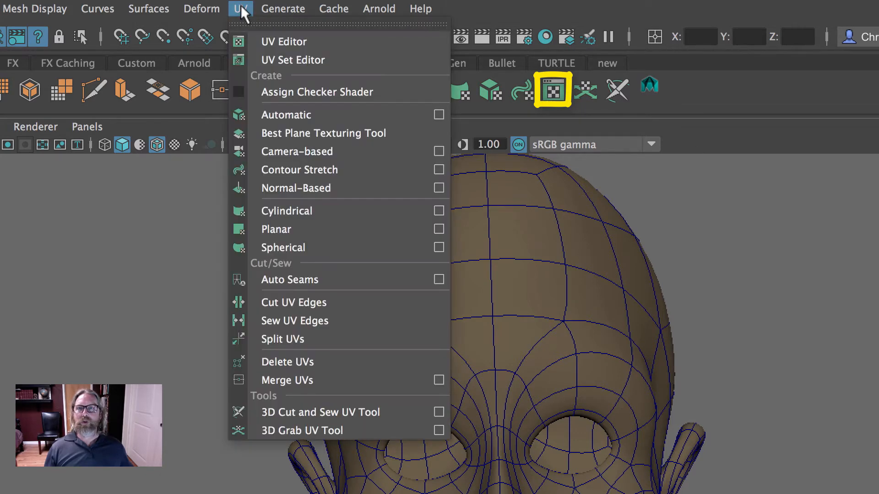
pyautogui.click(298, 43)
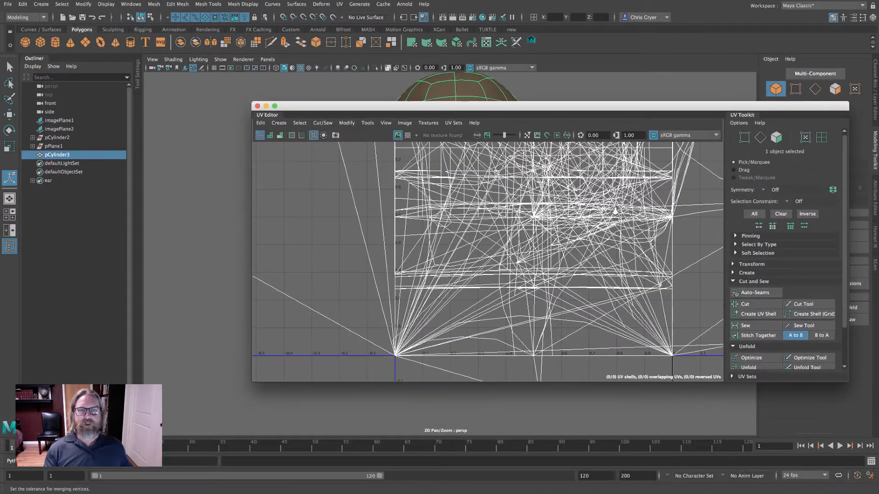
pyautogui.keyDown('alt'); pyautogui.moveTo(615, 211); pyautogui.dragTo(550, 179, button='right'); pyautogui.keyUp('alt')
pyautogui.keyDown('alt'); pyautogui.moveTo(550, 178); pyautogui.dragTo(457, 212, button='middle'); pyautogui.keyUp('alt')
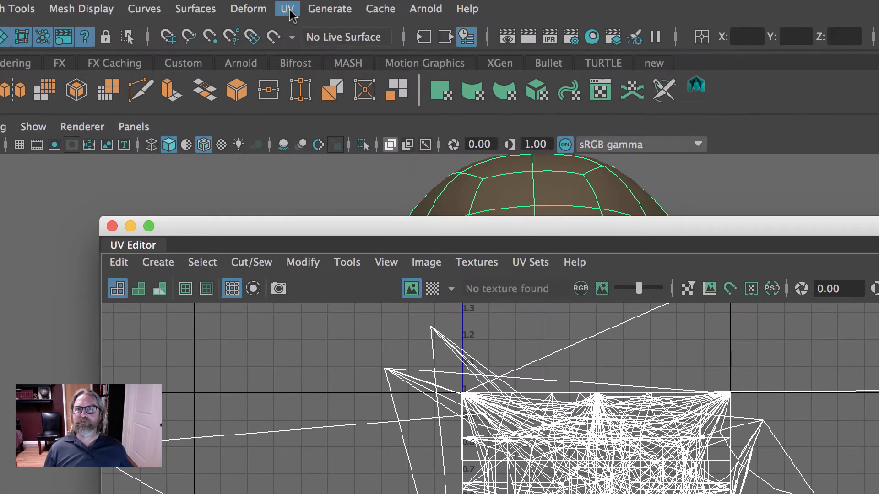
# Apply a planar UV projection to the head from the Z axis, fitted to the bounding box with the image width/height ratio kept
pyautogui.click(339, 4)
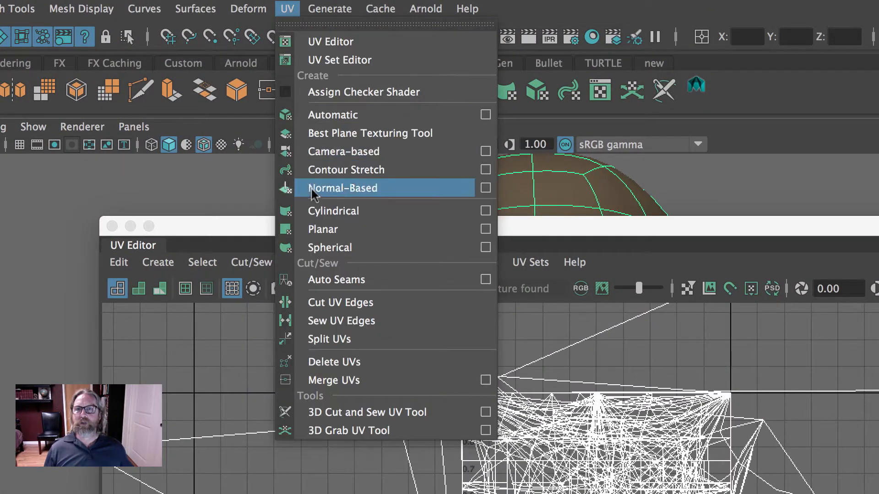
pyautogui.click(481, 227)
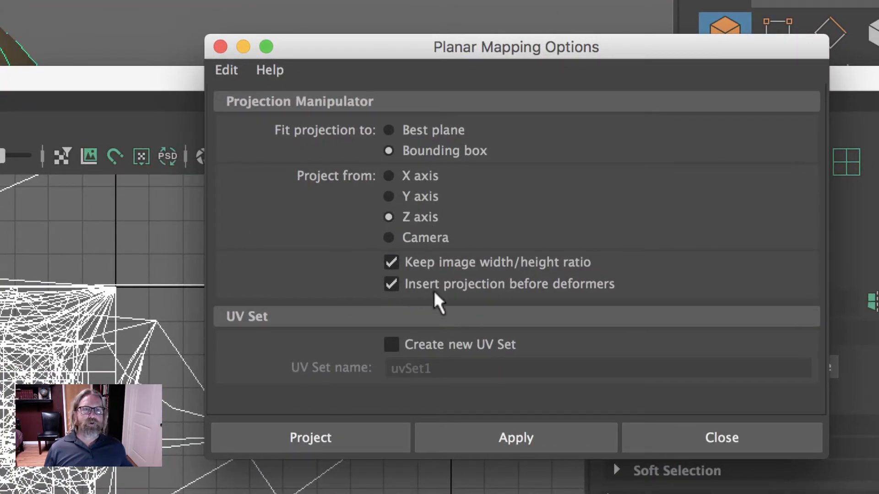
pyautogui.click(332, 432)
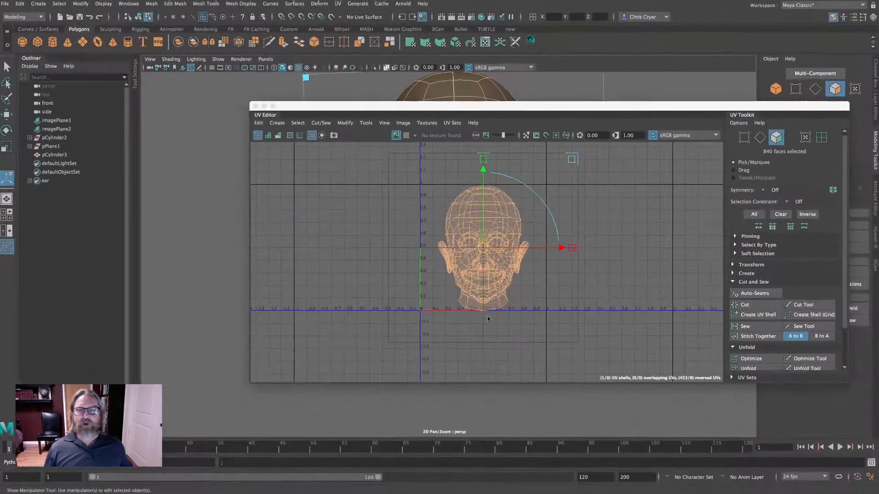
pyautogui.scroll(4, 435, 212)
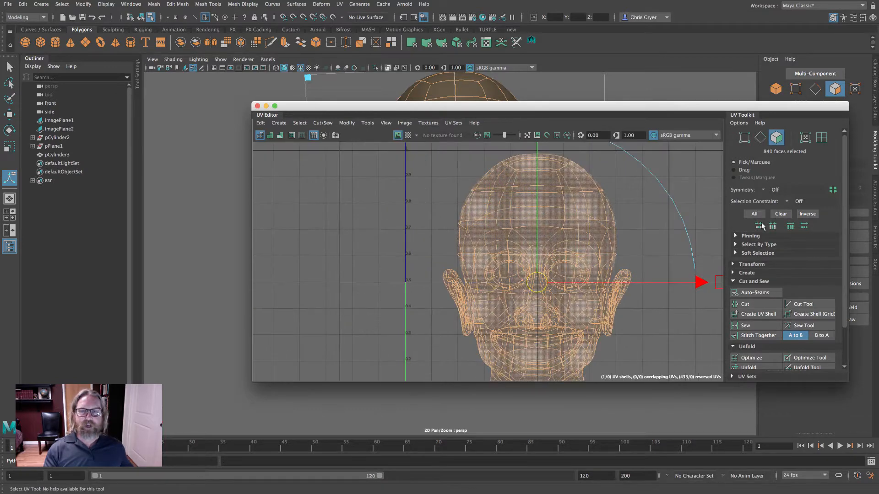
pyautogui.keyDown('alt'); pyautogui.moveTo(609, 223); pyautogui.dragTo(504, 179, button='middle'); pyautogui.keyUp('alt')
pyautogui.keyDown('alt'); pyautogui.moveTo(578, 245); pyautogui.dragTo(616, 271, button='middle'); pyautogui.keyUp('alt')
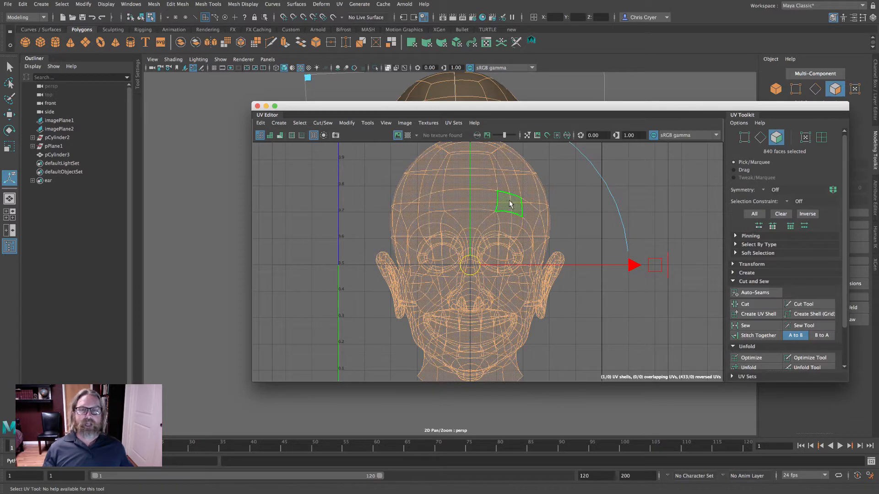
# Try unfolding the planar-projected head as a single UV shell, then undo the unfold and the shell selection
pyautogui.moveTo(500, 193); pyautogui.dragTo(458, 188, button='right')
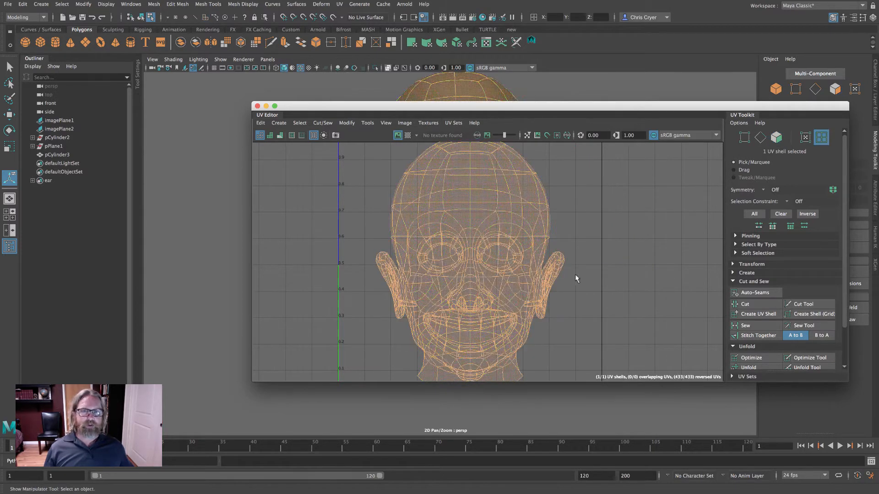
pyautogui.scroll(-2, 739, 320)
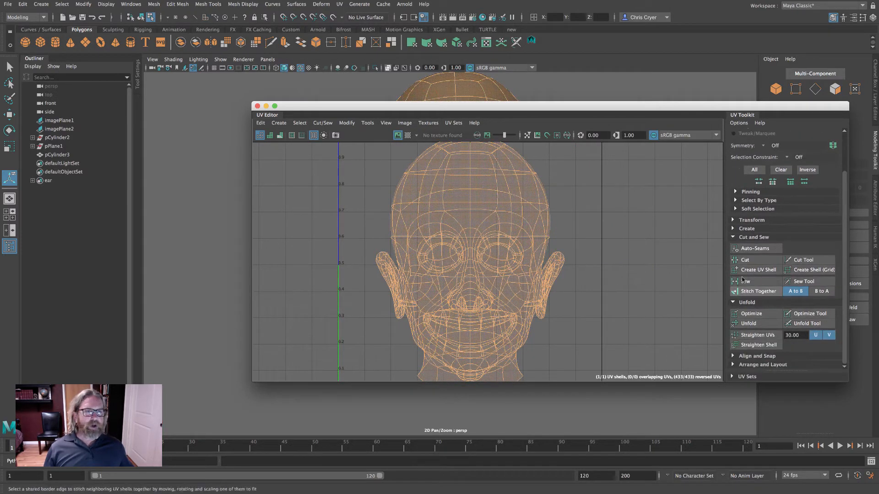
pyautogui.click(741, 264)
pyautogui.click(742, 291)
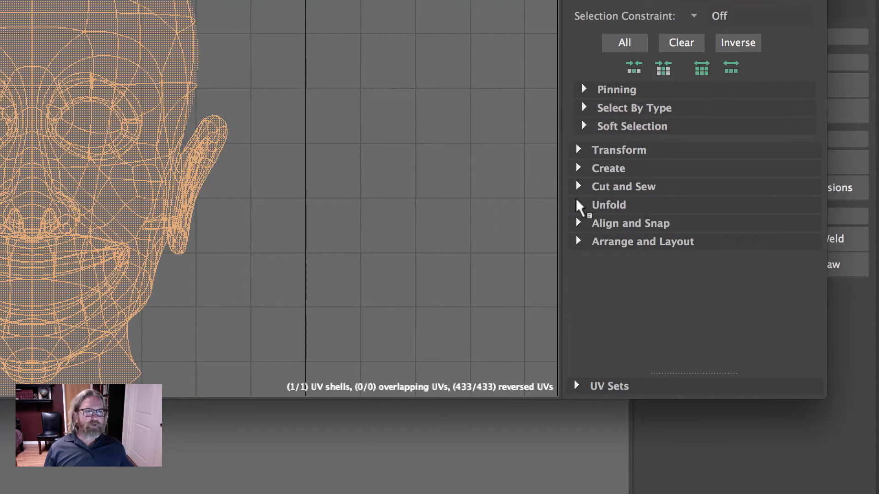
pyautogui.click(579, 205)
pyautogui.click(580, 186)
pyautogui.scroll(-1, 712, 151)
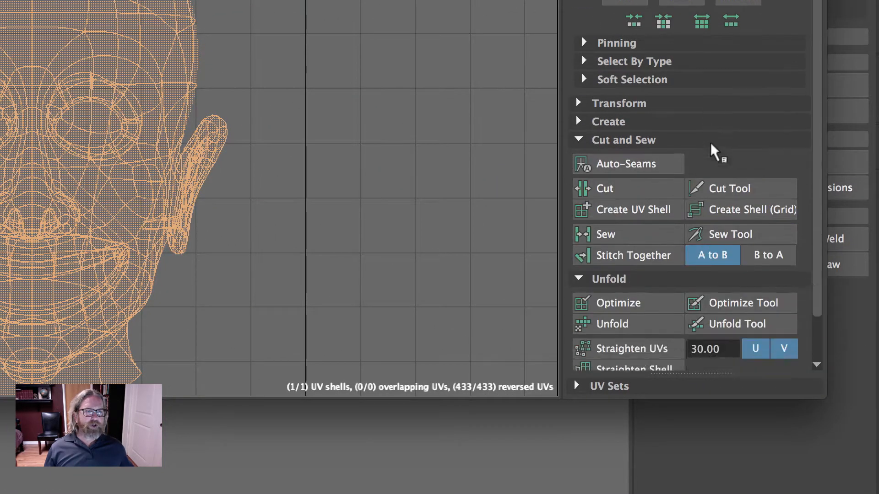
pyautogui.scroll(-1, 711, 144)
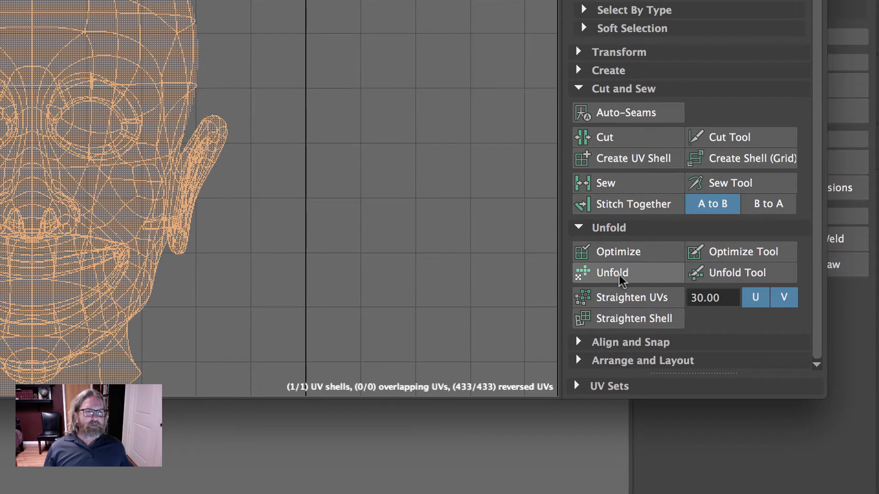
pyautogui.click(639, 274)
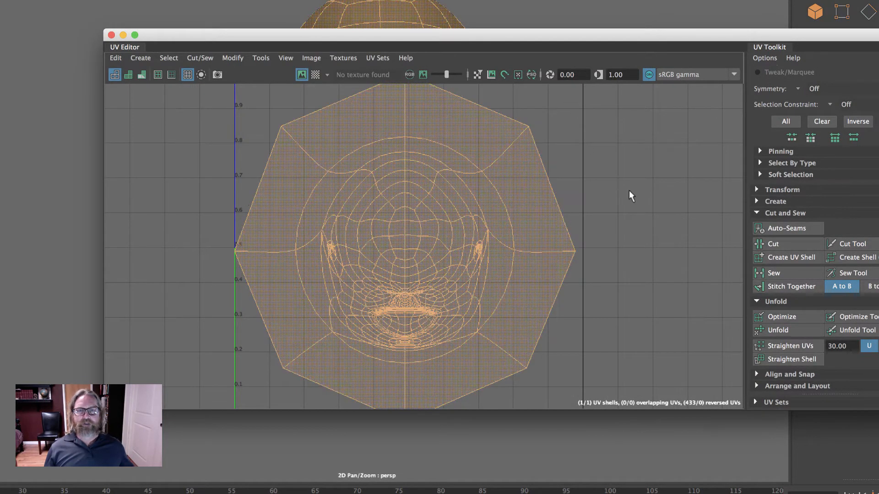
pyautogui.press('super+z')
pyautogui.press('super+z')
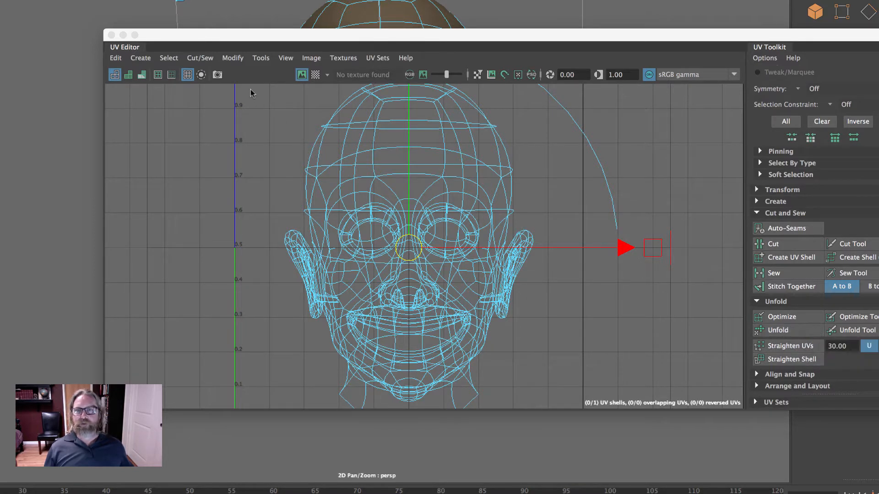
# Open the Unfold UVs options and check in the Plug-in Manager whether the Unfold3D plug-in is loaded
pyautogui.click(233, 58)
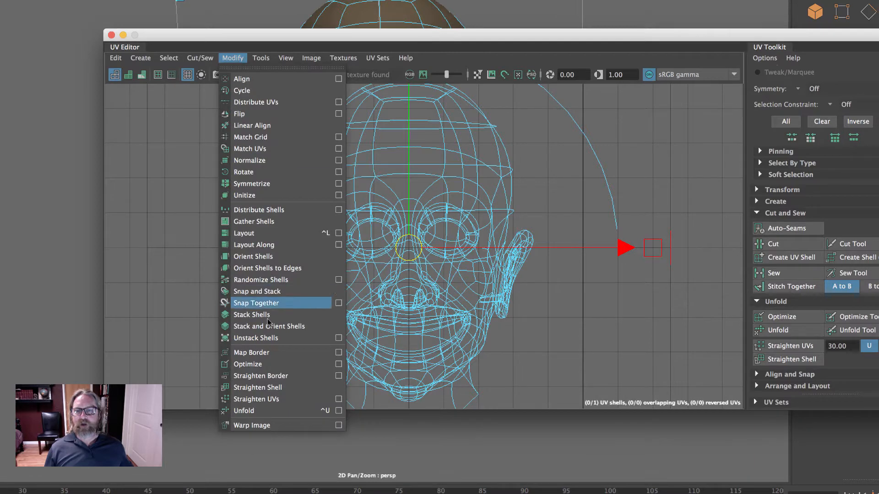
pyautogui.click(339, 411)
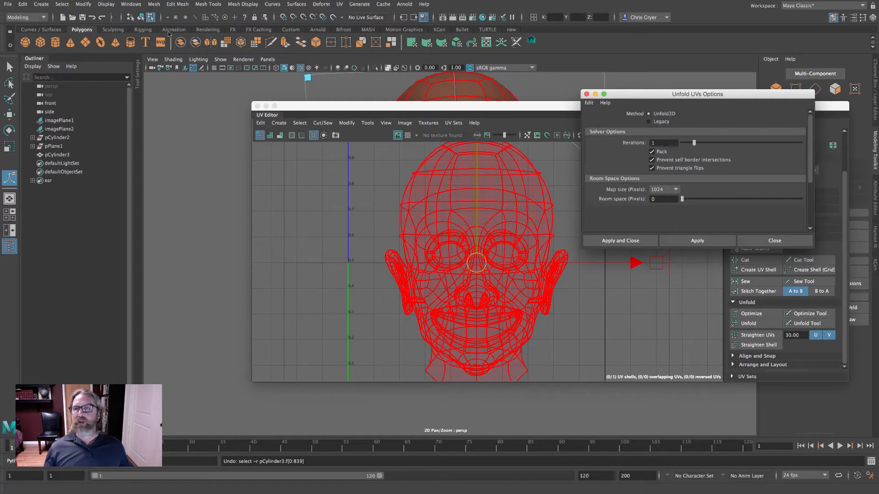
pyautogui.click(131, 4)
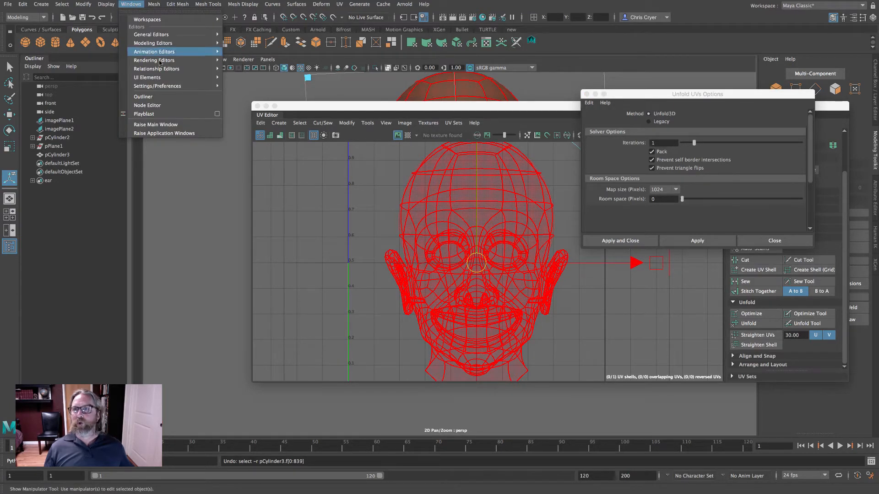
pyautogui.moveTo(168, 89)
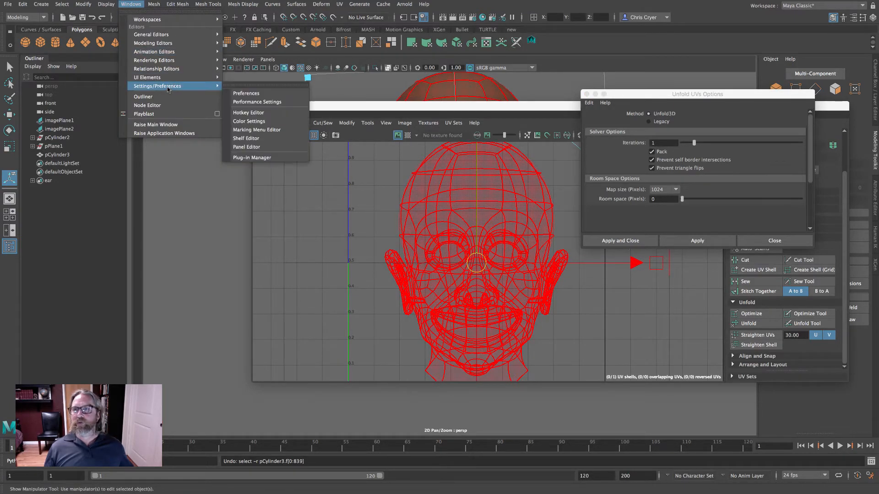
pyautogui.click(270, 158)
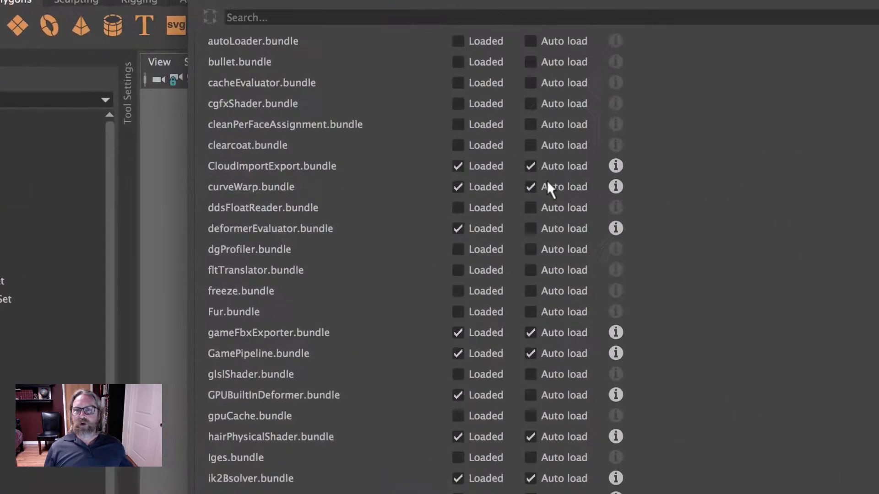
pyautogui.scroll(-10, 338, 249)
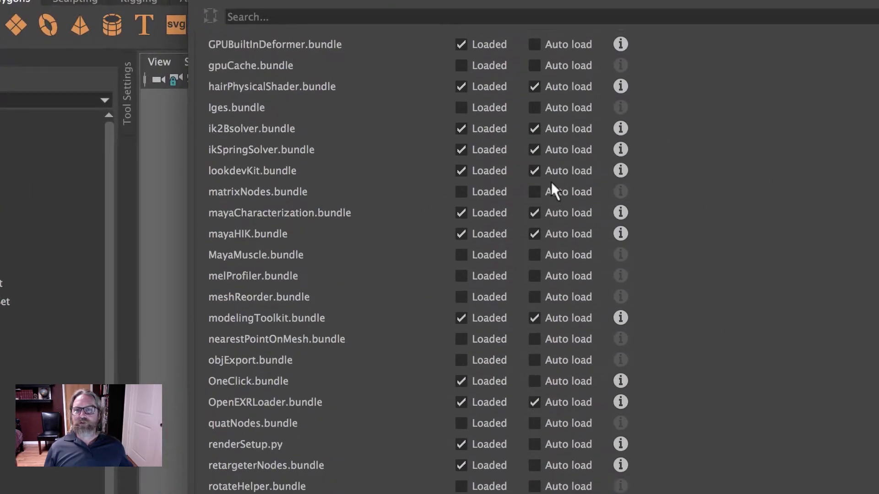
pyautogui.scroll(-5, 551, 182)
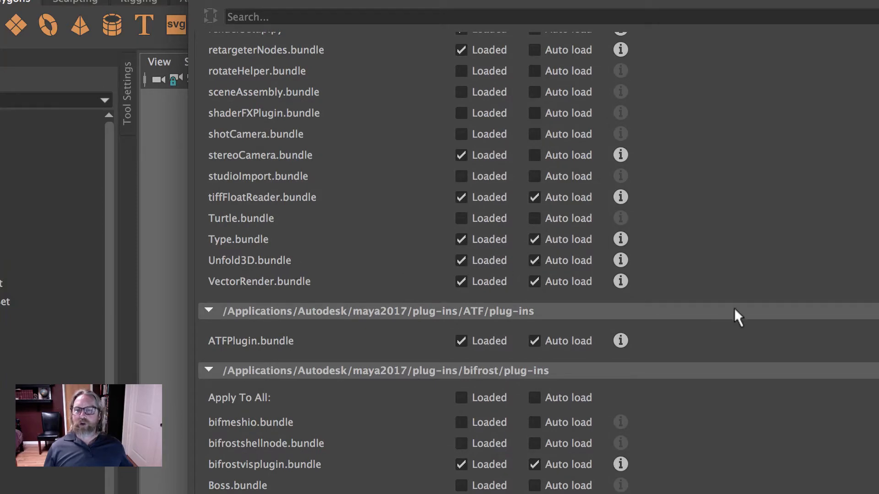
pyautogui.scroll(-5, 734, 308)
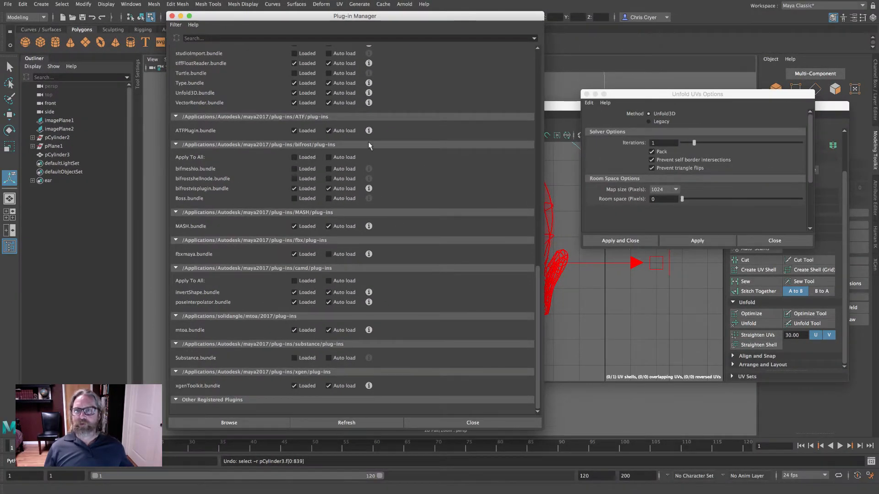
pyautogui.click(172, 16)
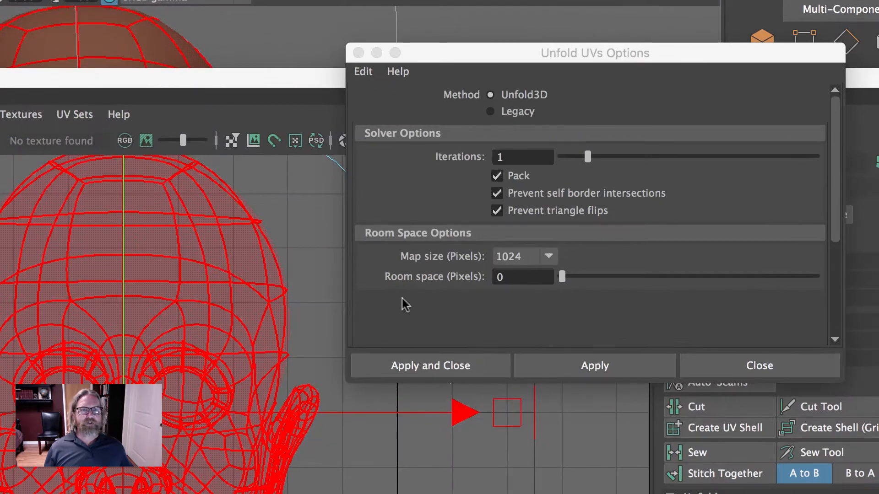
# Reset the Unfold UVs settings, enable Pack with the Unfold3D method, and apply and close the options
pyautogui.click(497, 177)
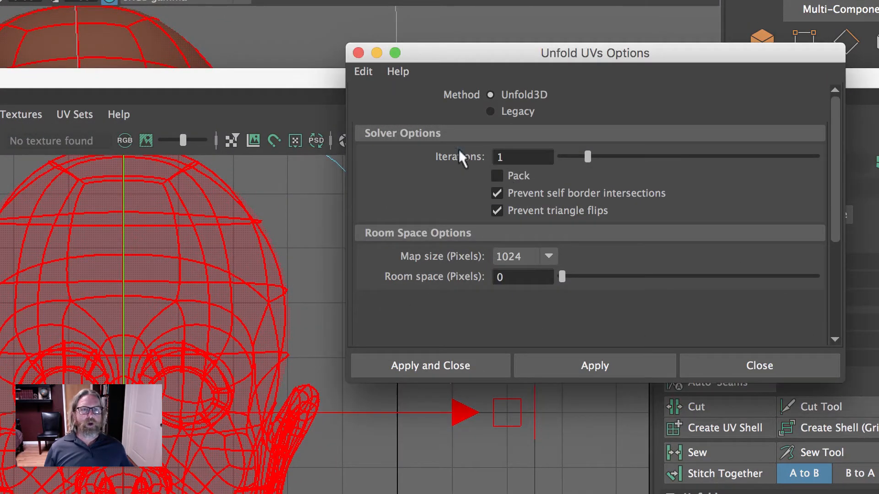
pyautogui.click(364, 71)
pyautogui.click(375, 102)
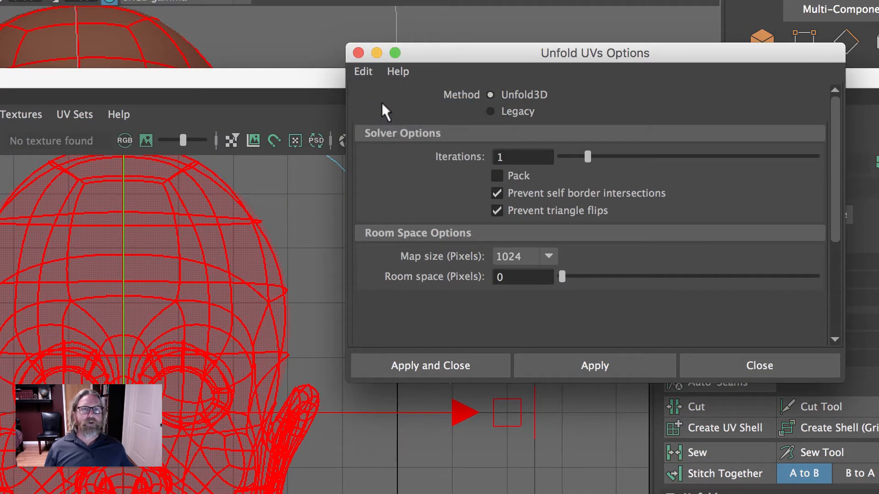
pyautogui.click(497, 176)
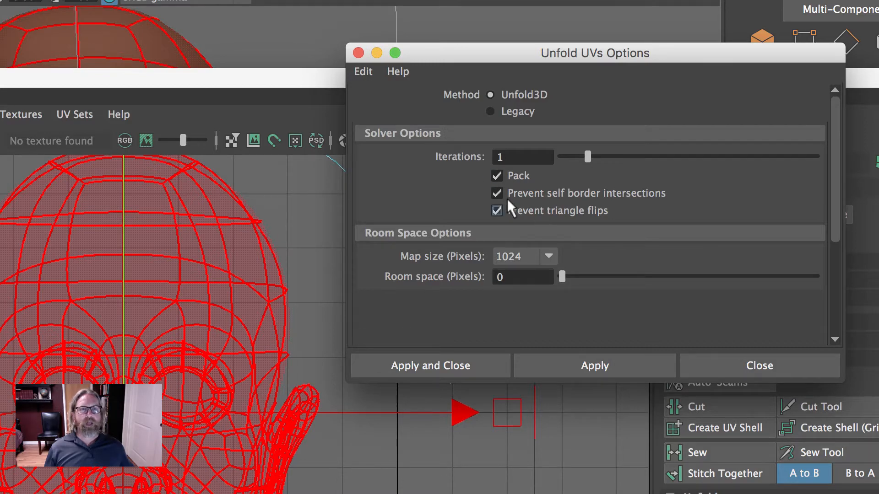
pyautogui.click(185, 257)
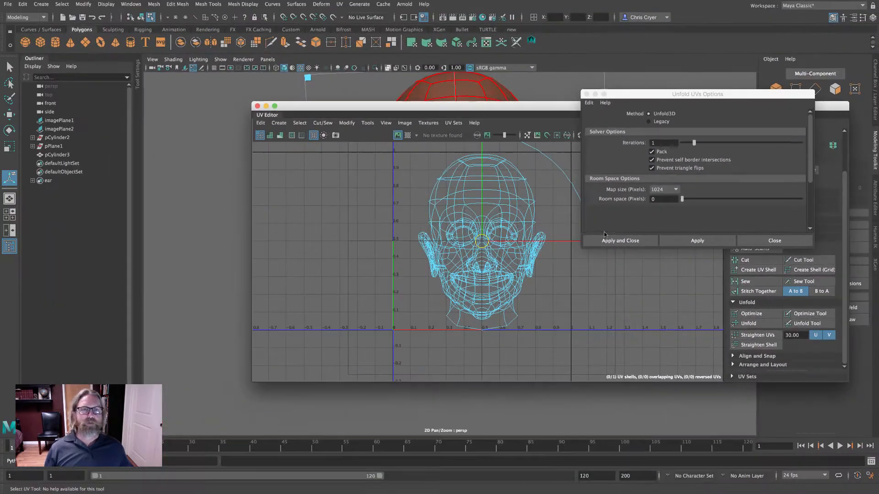
pyautogui.click(615, 241)
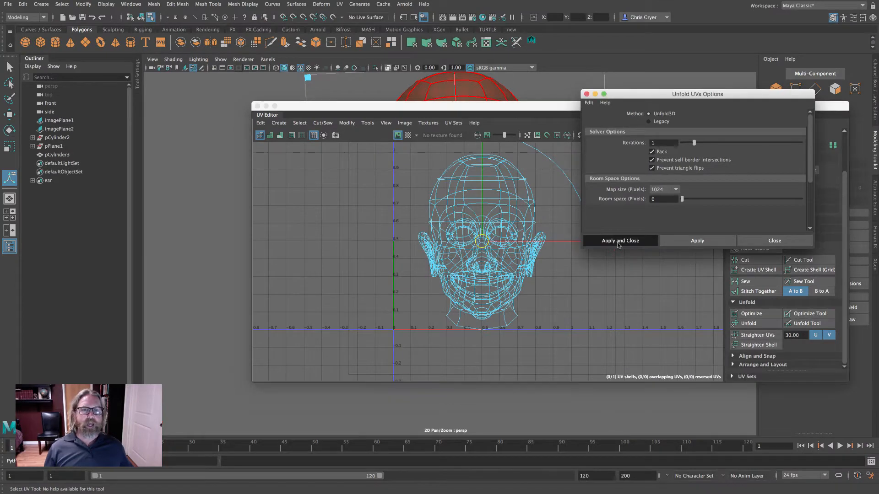
# Select the head's UV shell, unfold it again without any seams, and undo the unfold
pyautogui.moveTo(483, 188); pyautogui.dragTo(447, 173, button='right')
pyautogui.click(504, 217)
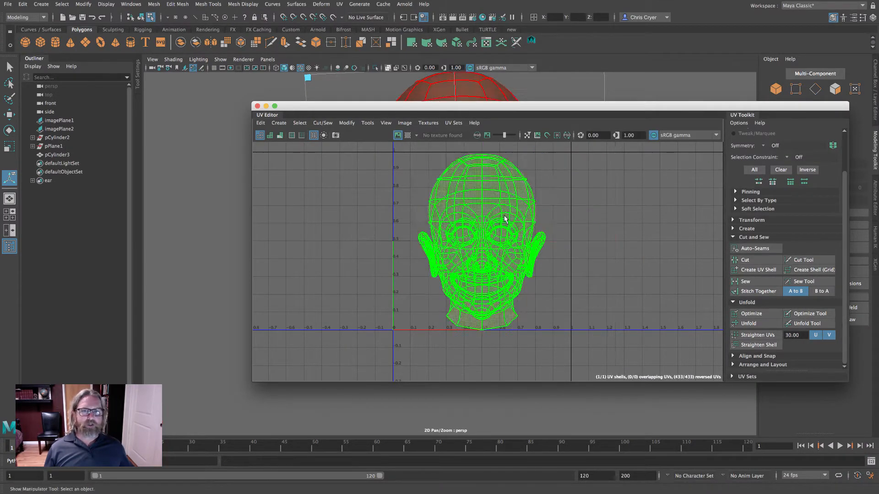
pyautogui.click(750, 324)
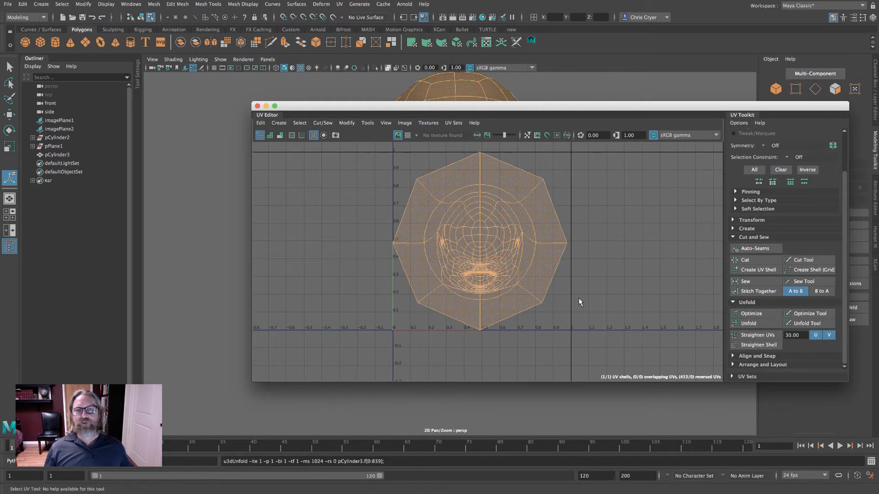
pyautogui.hotkey('ctrl', 'z')
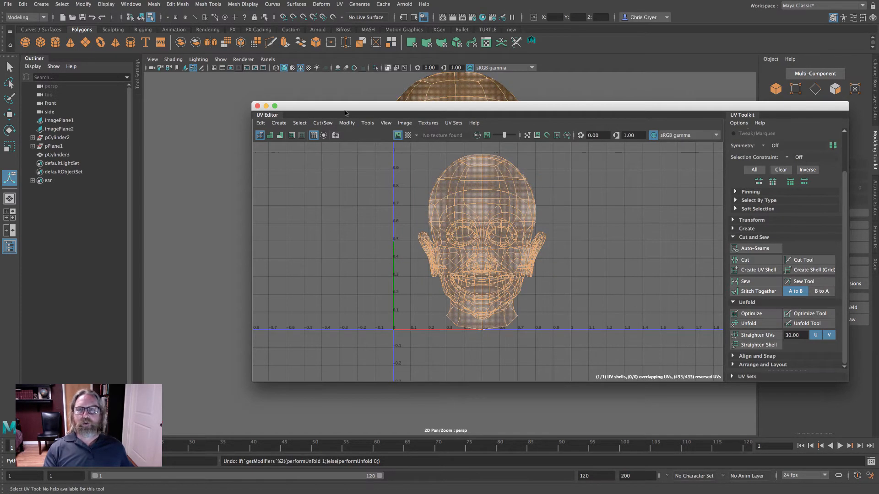
# Move the UV Editor aside and select the head's centre-line edges from the upper forehead over the crown to the back of the neck
pyautogui.moveTo(338, 107); pyautogui.dragTo(673, 189)
pyautogui.keyDown('alt'); pyautogui.moveTo(595, 177); pyautogui.dragTo(403, 134); pyautogui.keyUp('alt')
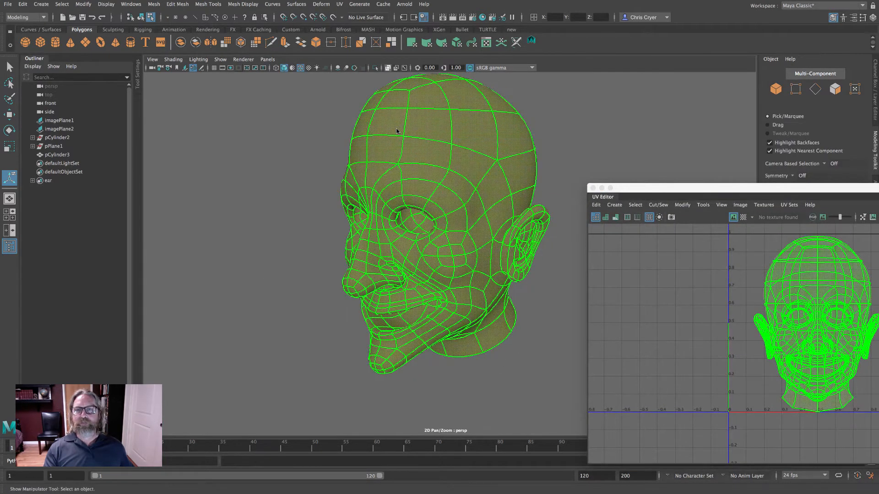
pyautogui.moveTo(397, 131); pyautogui.dragTo(397, 107, button='right')
pyautogui.keyDown('alt'); pyautogui.moveTo(412, 114); pyautogui.dragTo(535, 160); pyautogui.keyUp('alt')
pyautogui.click(424, 128)
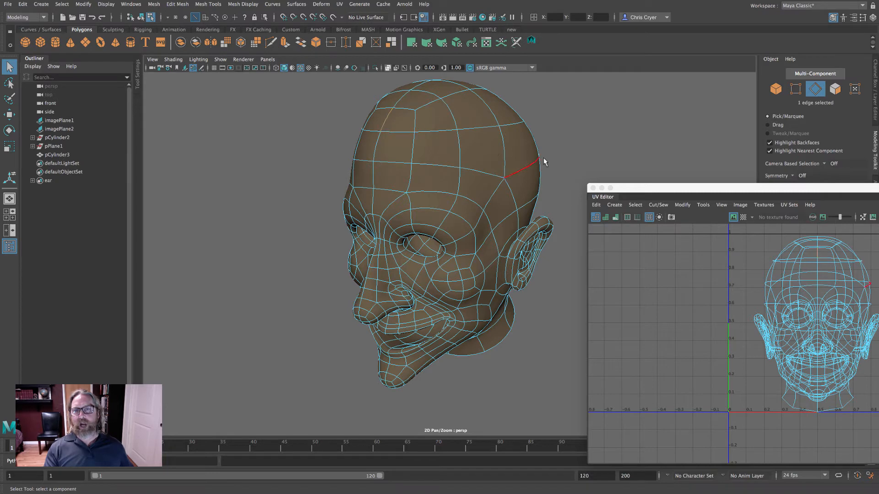
pyautogui.keyDown('alt'); pyautogui.moveTo(543, 162); pyautogui.dragTo(485, 275); pyautogui.keyUp('alt')
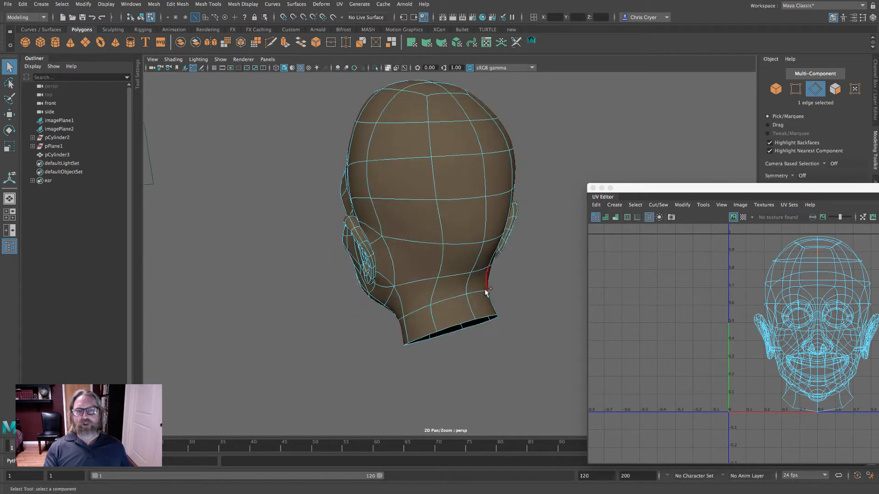
pyautogui.keyDown('shift'); pyautogui.doubleClick(468, 308); pyautogui.keyUp('shift')
pyautogui.keyDown('alt'); pyautogui.moveTo(404, 196); pyautogui.dragTo(533, 206); pyautogui.keyUp('alt')
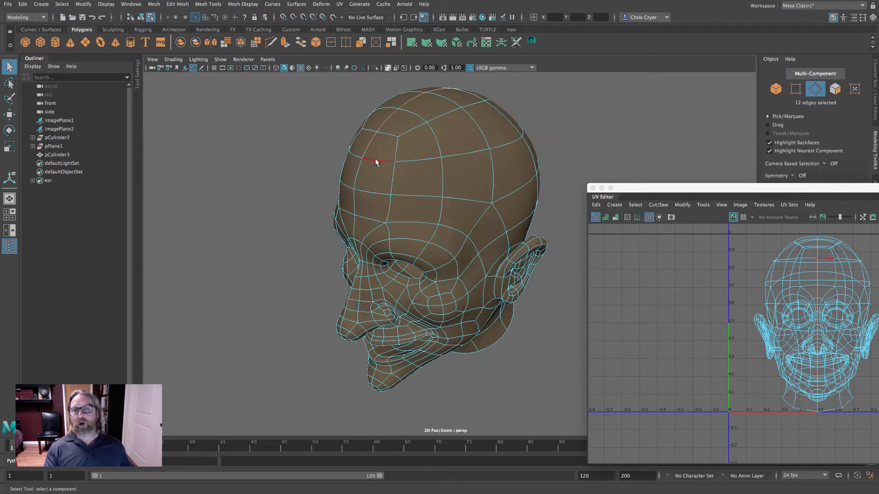
pyautogui.keyDown('alt'); pyautogui.moveTo(492, 167); pyautogui.dragTo(368, 140); pyautogui.keyUp('alt')
pyautogui.keyDown('alt'); pyautogui.moveTo(467, 161); pyautogui.dragTo(457, 170); pyautogui.keyUp('alt')
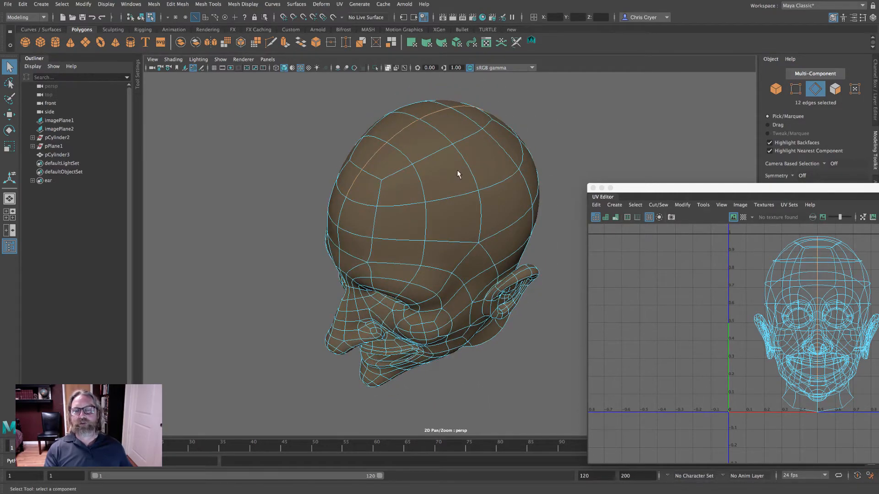
pyautogui.keyDown('alt'); pyautogui.moveTo(477, 114); pyautogui.dragTo(499, 132); pyautogui.keyUp('alt')
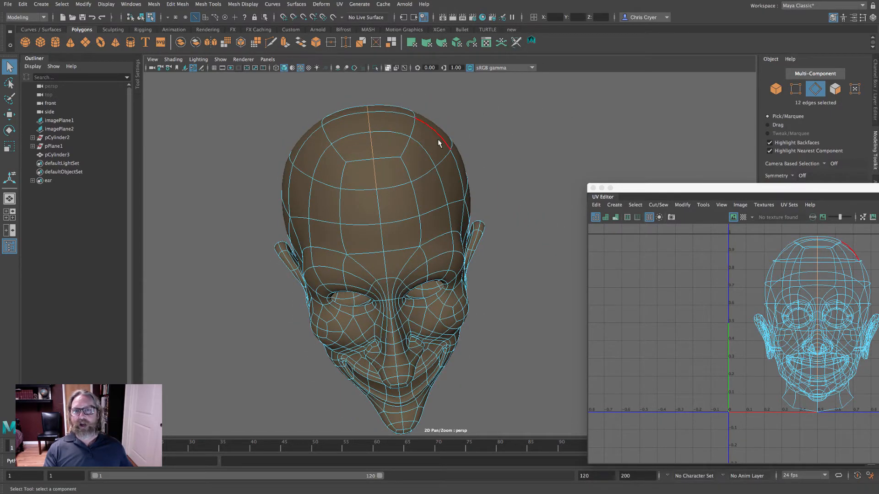
# Check the selected centre-line edges over the back of the head and cut the UVs along them
pyautogui.keyDown('alt'); pyautogui.moveTo(438, 143); pyautogui.dragTo(300, 147); pyautogui.keyUp('alt')
pyautogui.moveTo(659, 189); pyautogui.dragTo(616, 145)
pyautogui.keyDown('alt'); pyautogui.moveTo(478, 126); pyautogui.dragTo(359, 118); pyautogui.keyUp('alt')
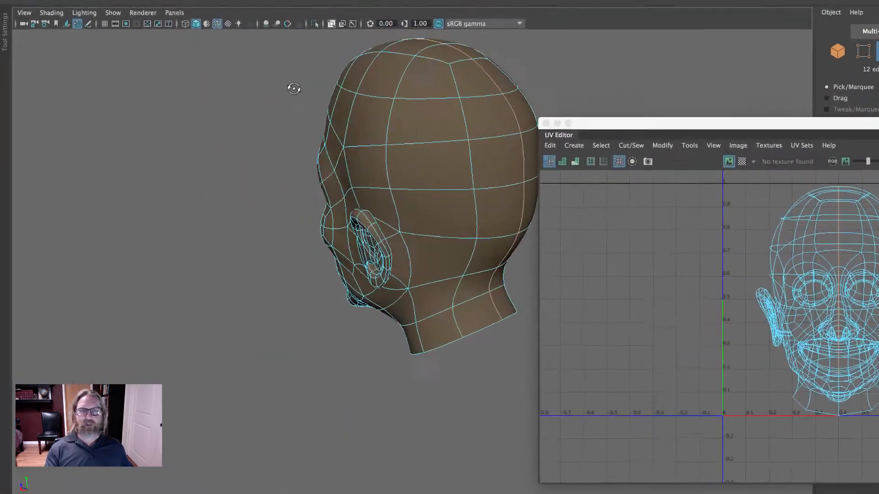
pyautogui.keyDown('alt'); pyautogui.moveTo(293, 89); pyautogui.dragTo(463, 104); pyautogui.keyUp('alt')
pyautogui.moveTo(651, 126); pyautogui.dragTo(113, 29)
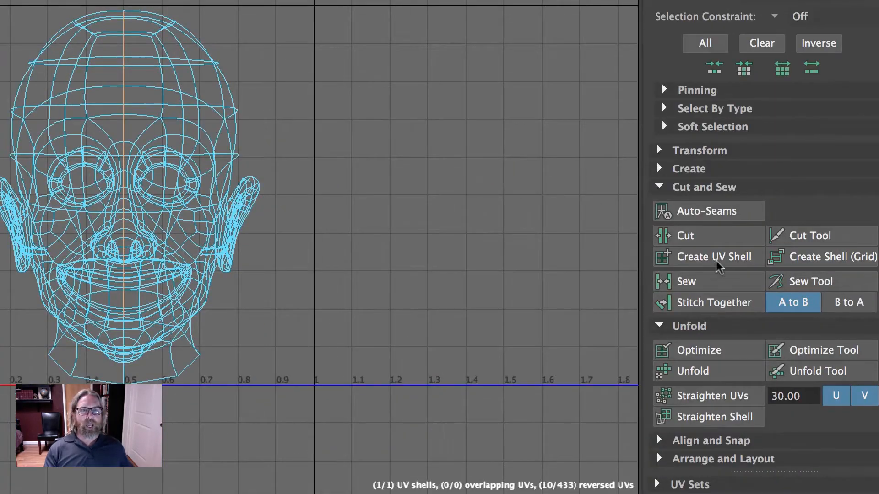
pyautogui.click(691, 236)
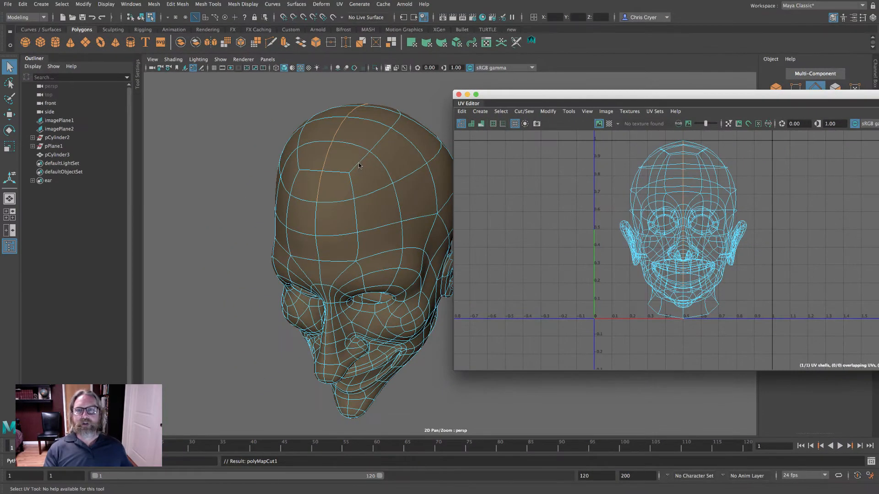
# Bring the UV Editor over the viewport, select the head's whole UV shell, and unfold it along the new seam
pyautogui.moveTo(345, 151)
pyautogui.keyDown('alt'); pyautogui.mouseDown()
pyautogui.moveTo(390, 154)
pyautogui.moveTo(333, 161)
pyautogui.mouseUp(); pyautogui.keyUp('alt')
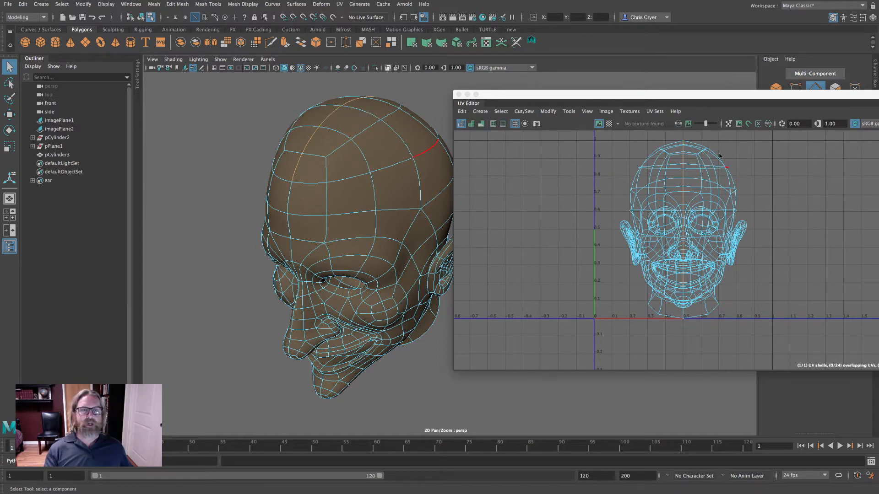
pyautogui.moveTo(685, 96); pyautogui.dragTo(439, 86)
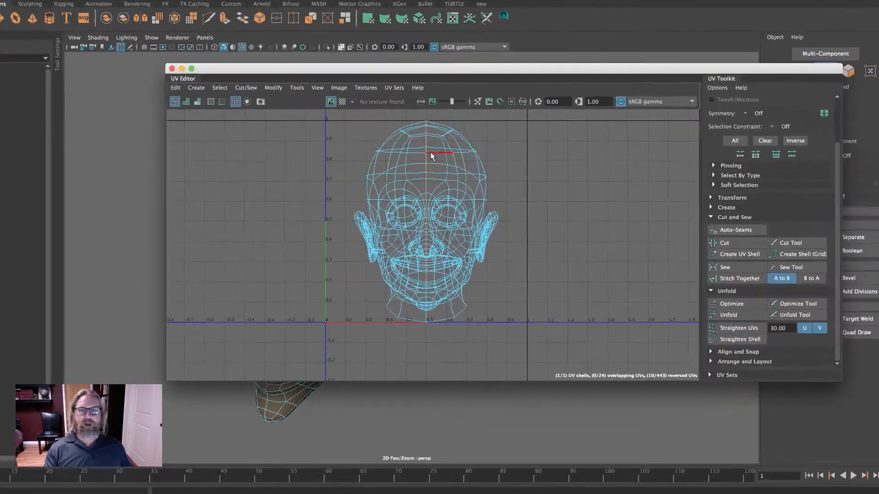
pyautogui.moveTo(447, 158); pyautogui.dragTo(401, 143, button='right')
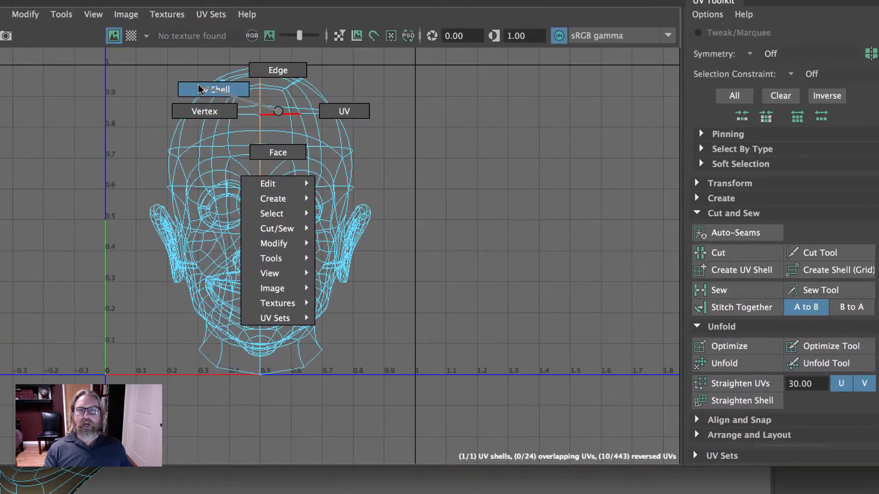
pyautogui.moveTo(200, 90); pyautogui.dragTo(218, 110, button='right')
pyautogui.click(217, 112)
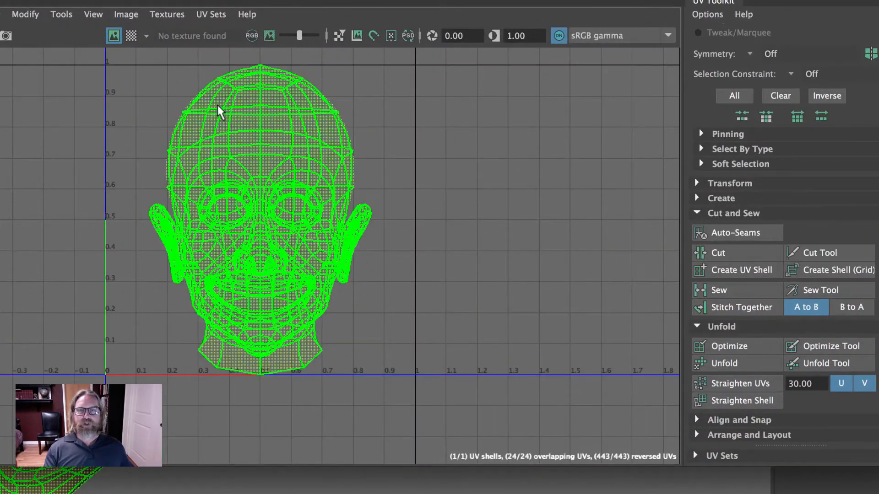
pyautogui.click(735, 362)
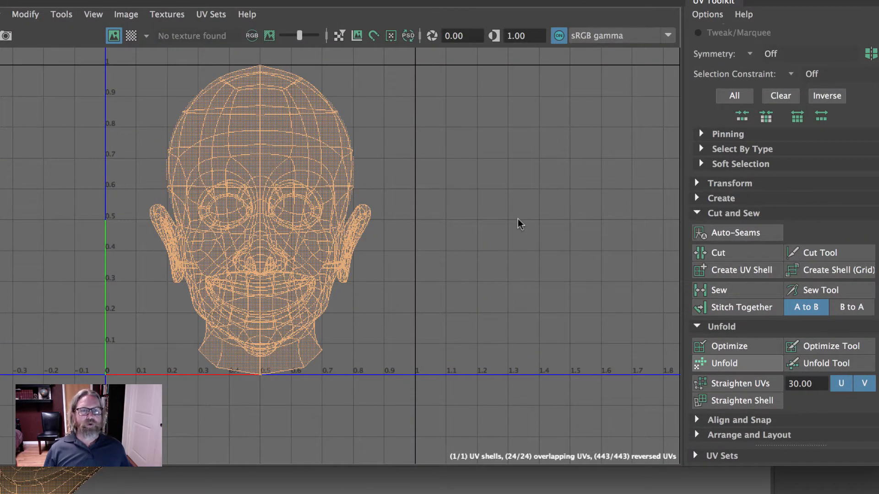
# Deselect the unfolded shell and examine its layout around the eyes, mouth, ears and outer boundary
pyautogui.keyDown('alt'); pyautogui.moveTo(420, 207); pyautogui.dragTo(865, 207, button='right'); pyautogui.keyUp('alt')
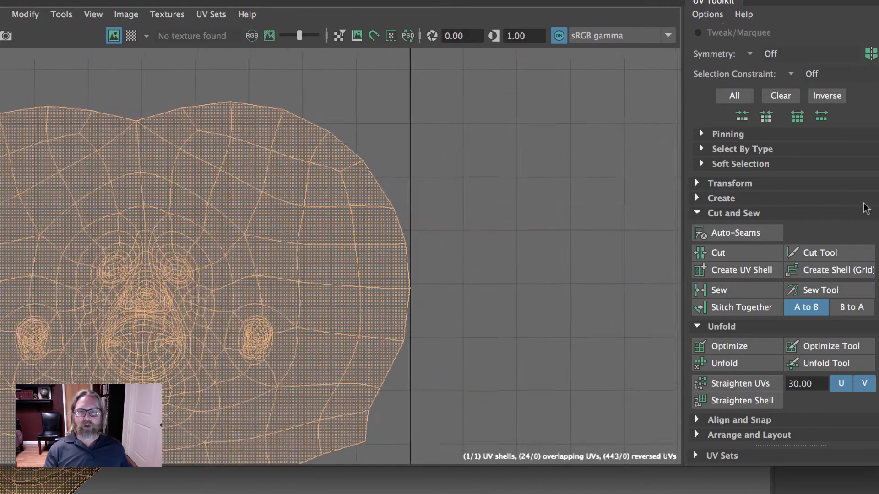
pyautogui.click(529, 203)
pyautogui.keyDown('alt'); pyautogui.moveTo(466, 207); pyautogui.dragTo(603, 149, button='middle'); pyautogui.keyUp('alt')
pyautogui.keyDown('alt'); pyautogui.moveTo(385, 236); pyautogui.dragTo(641, 239, button='right'); pyautogui.keyUp('alt')
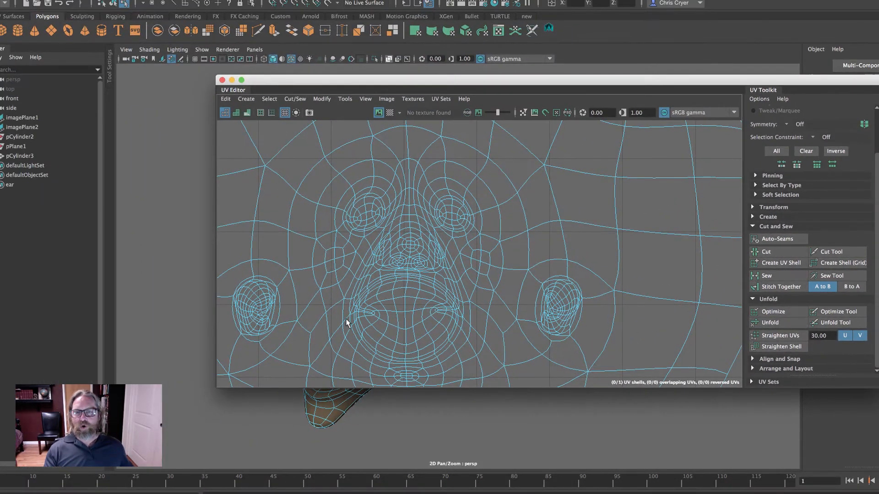
pyautogui.keyDown('alt'); pyautogui.moveTo(587, 219); pyautogui.dragTo(261, 198, button='right'); pyautogui.keyUp('alt')
pyautogui.keyDown('alt'); pyautogui.moveTo(557, 204); pyautogui.dragTo(375, 198, button='right'); pyautogui.keyUp('alt')
pyautogui.keyDown('alt'); pyautogui.moveTo(516, 208); pyautogui.dragTo(515, 214, button='middle'); pyautogui.keyUp('alt')
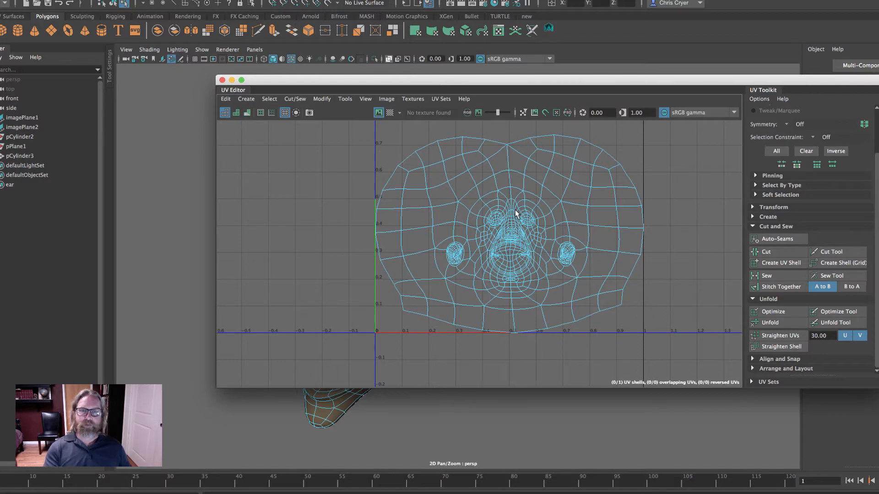
# Select the head's UV shell and open a UV Snapshot with a 4096 by 4096 size and JPEG format
pyautogui.click(564, 152)
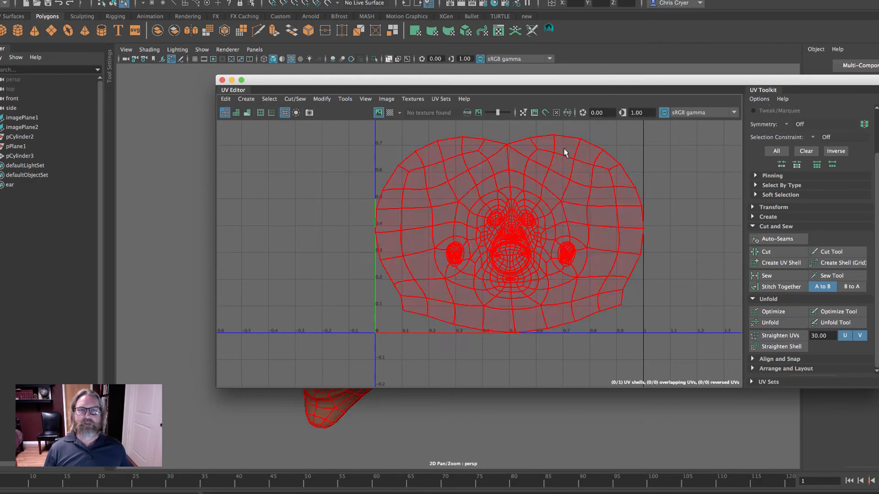
pyautogui.moveTo(564, 151); pyautogui.dragTo(526, 141, button='right')
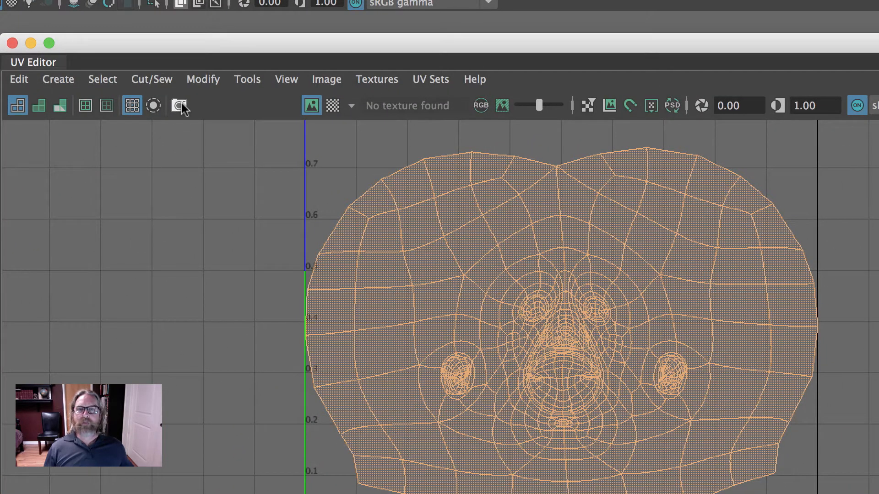
pyautogui.click(326, 80)
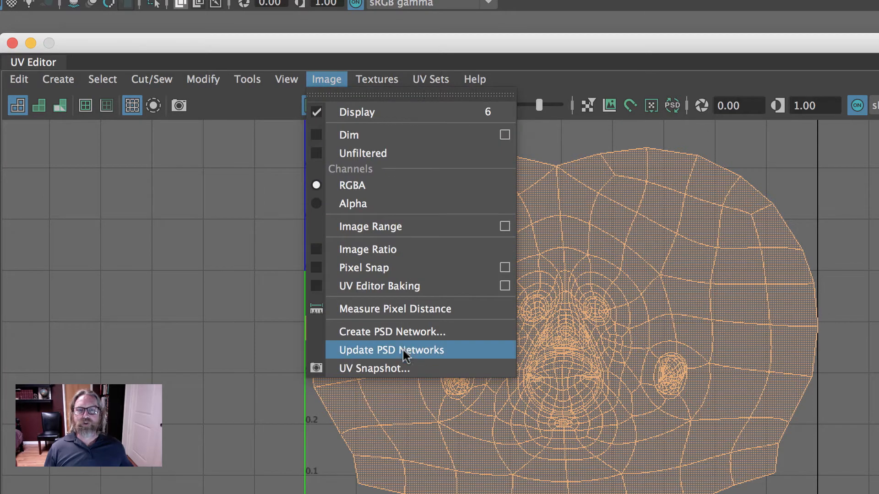
pyautogui.click(405, 369)
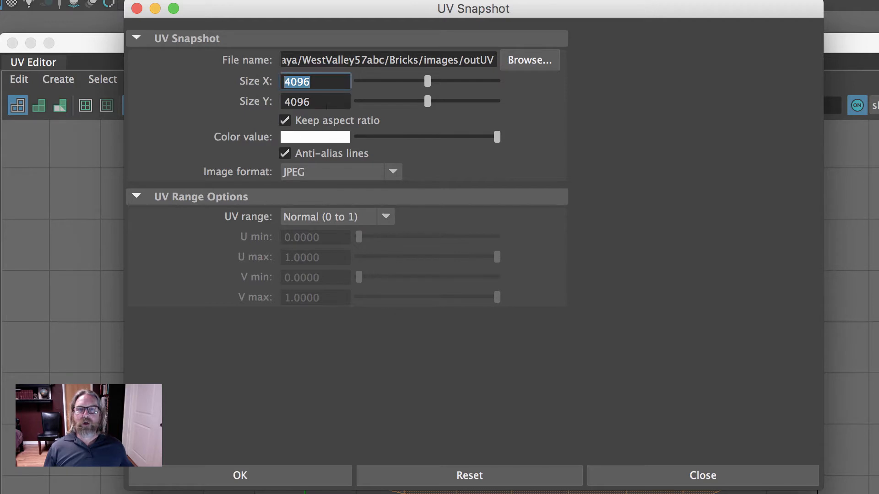
pyautogui.press('Tab')
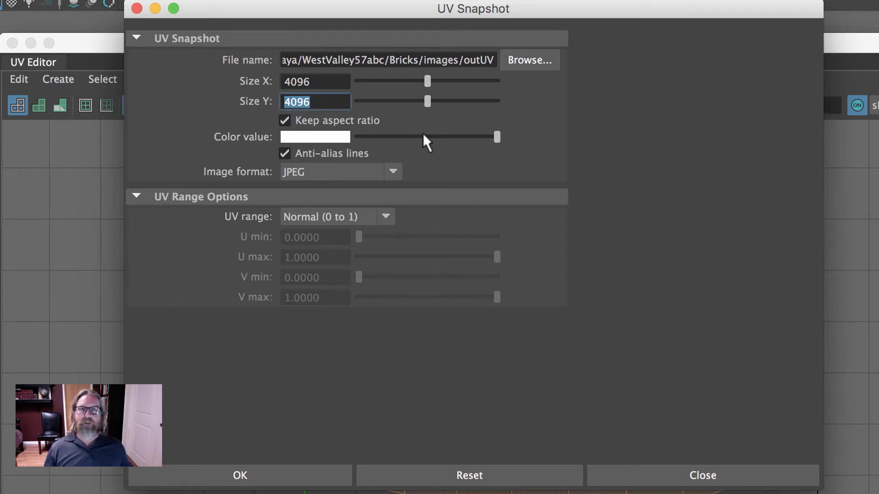
pyautogui.click(335, 172)
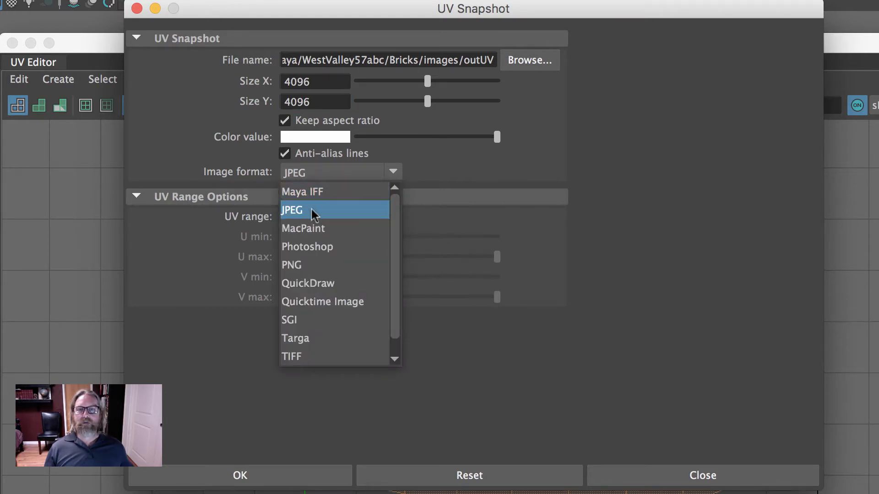
pyautogui.click(296, 211)
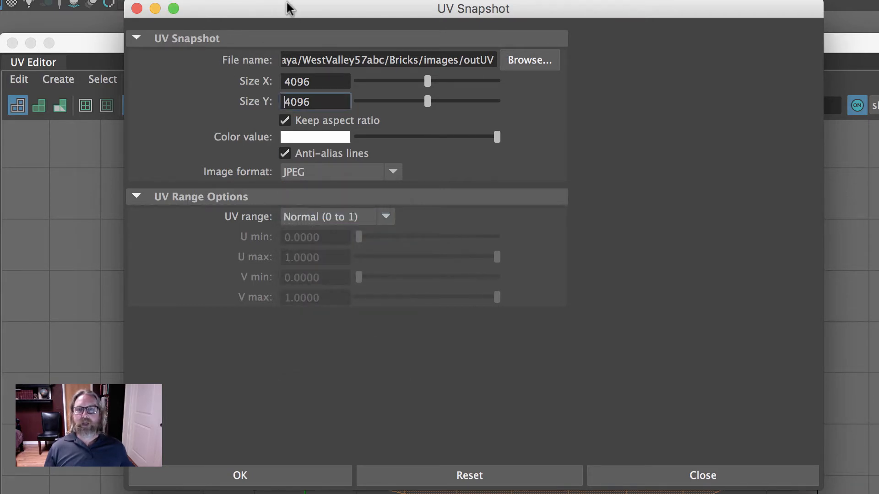
# Select the head in object mode and save its UV snapshot as outUV, overwriting the existing file
pyautogui.moveTo(291, 9); pyautogui.dragTo(492, 0)
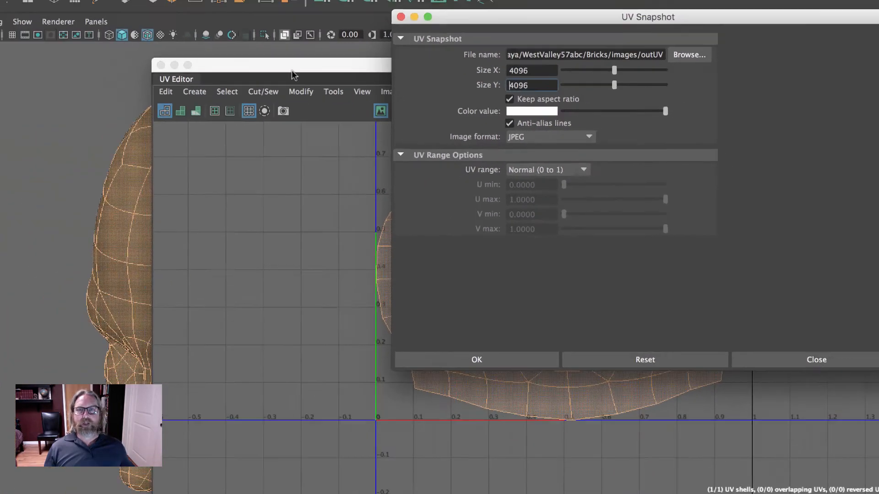
pyautogui.moveTo(181, 43); pyautogui.dragTo(336, 186)
pyautogui.moveTo(349, 145); pyautogui.dragTo(387, 127, button='right')
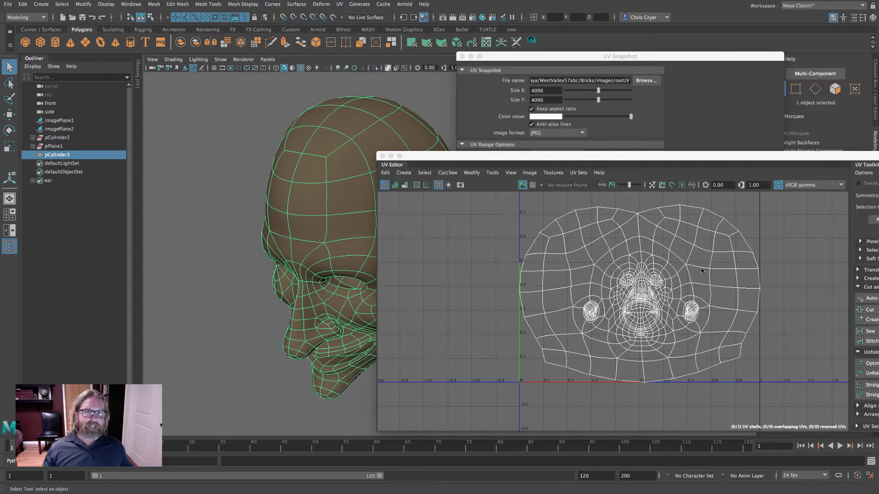
pyautogui.click(509, 58)
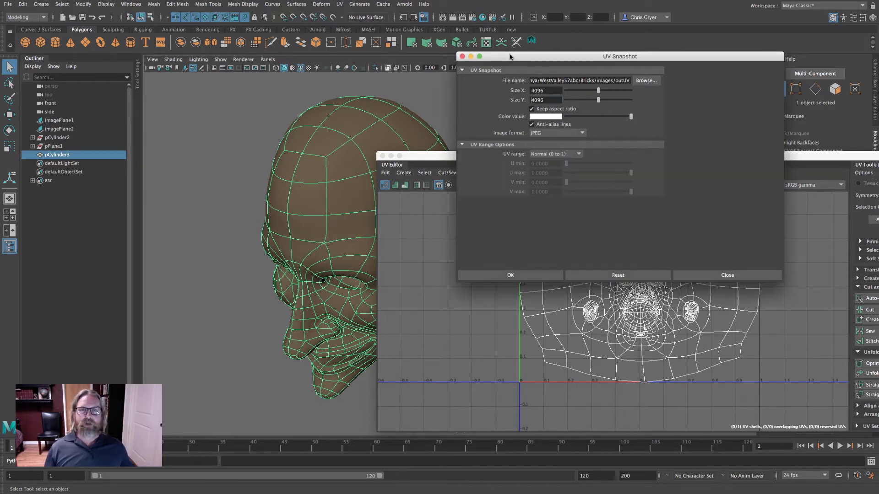
pyautogui.click(522, 276)
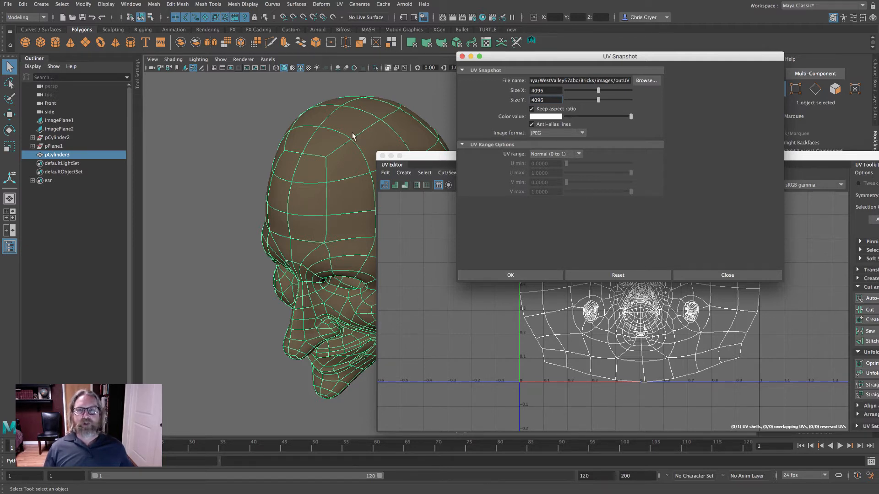
pyautogui.click(515, 276)
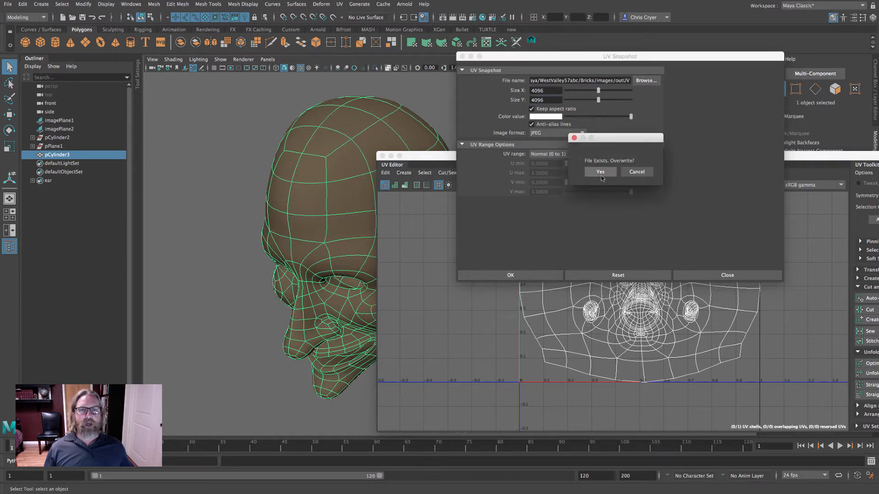
pyautogui.click(599, 174)
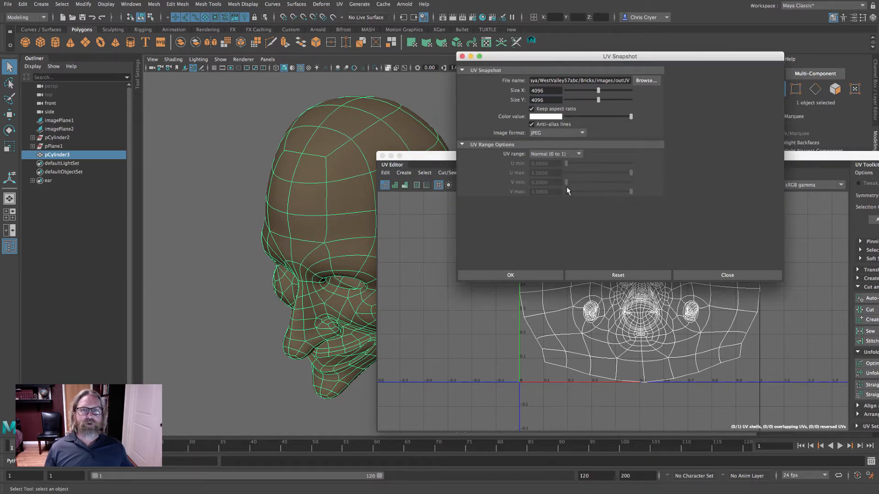
pyautogui.moveTo(446, 158); pyautogui.dragTo(241, 76)
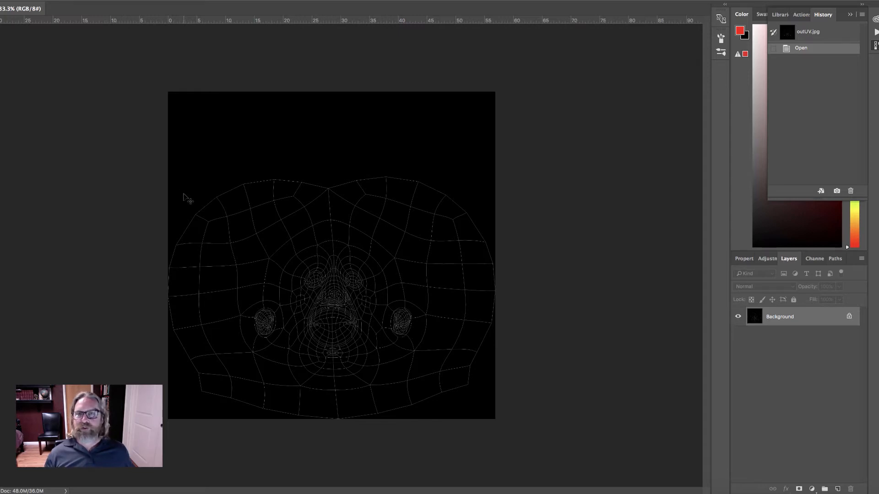
# Switch to Photoshop and invert the colours of the outUV.jpg snapshot
pyautogui.click(207, 4)
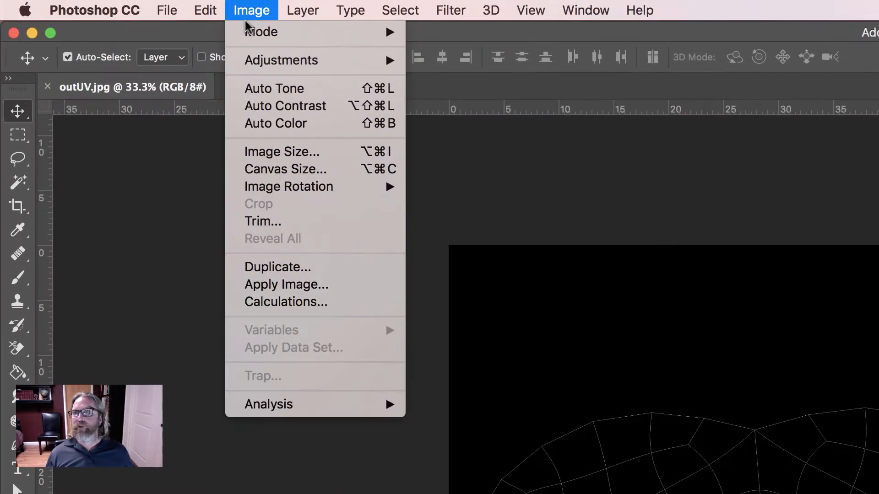
pyautogui.moveTo(255, 60)
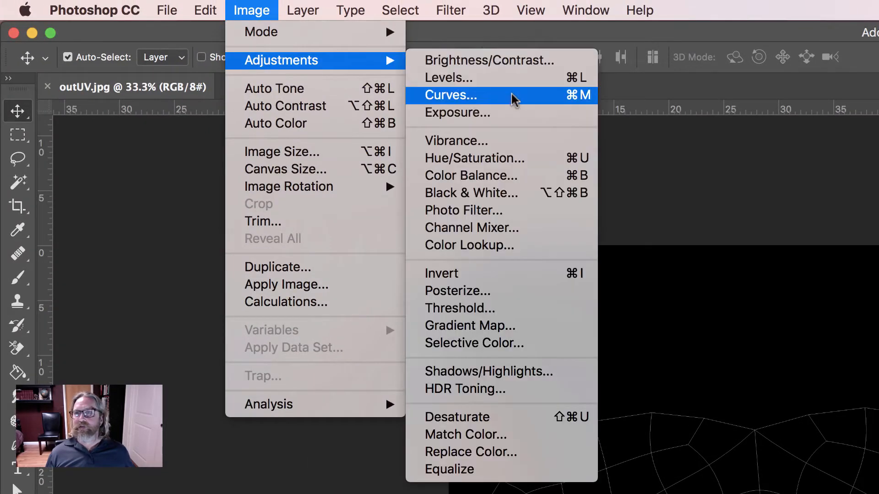
pyautogui.click(509, 276)
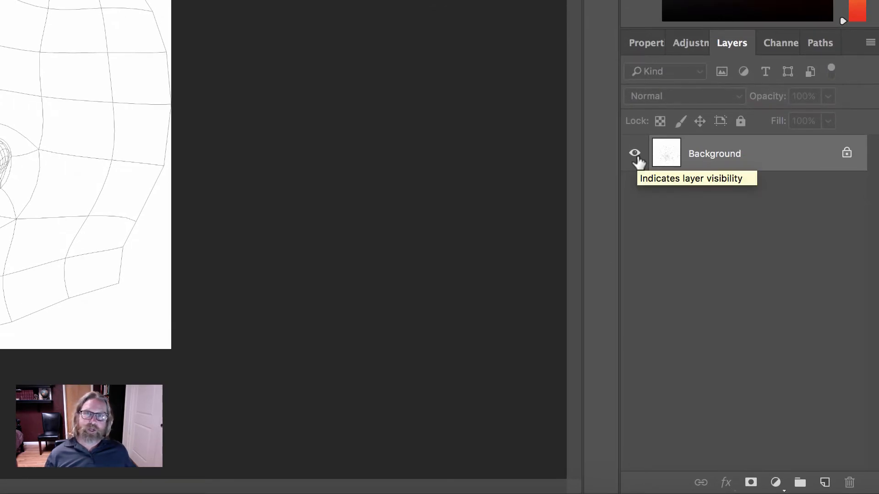
# Add a new layer and brush a red circle around the left-hand eye of the UV layout
pyautogui.click(825, 483)
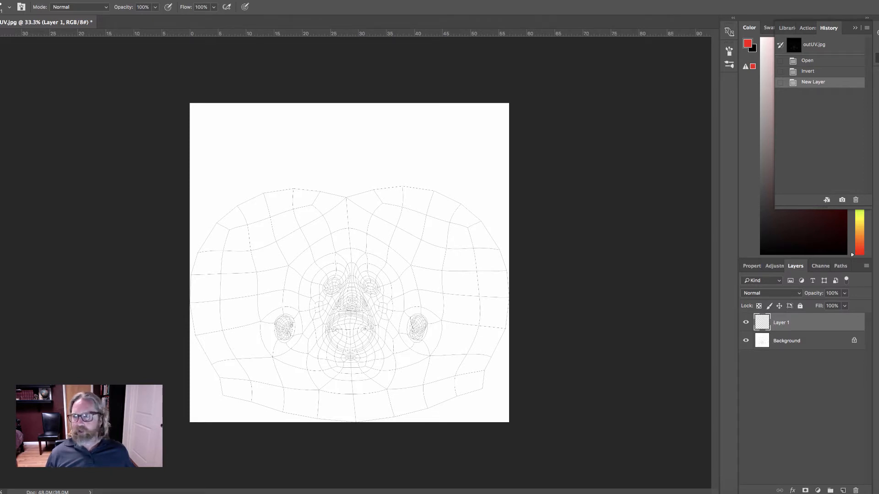
pyautogui.press('z')
pyautogui.click(400, 322)
pyautogui.click(400, 321)
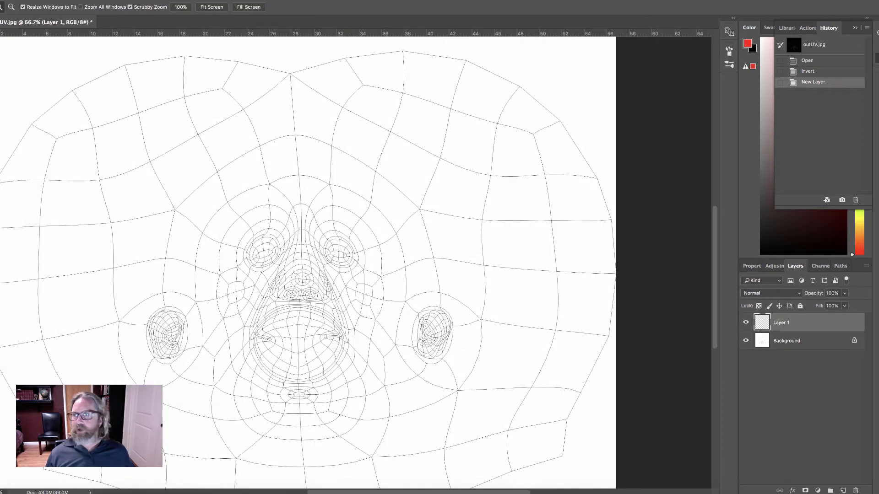
pyautogui.press('b')
pyautogui.moveTo(259, 238)
pyautogui.mouseDown()
pyautogui.moveTo(247, 250)
pyautogui.moveTo(255, 268)
pyautogui.moveTo(274, 250)
pyautogui.moveTo(251, 243)
pyautogui.moveTo(268, 272)
pyautogui.moveTo(270, 244)
pyautogui.moveTo(253, 252)
pyautogui.mouseUp()
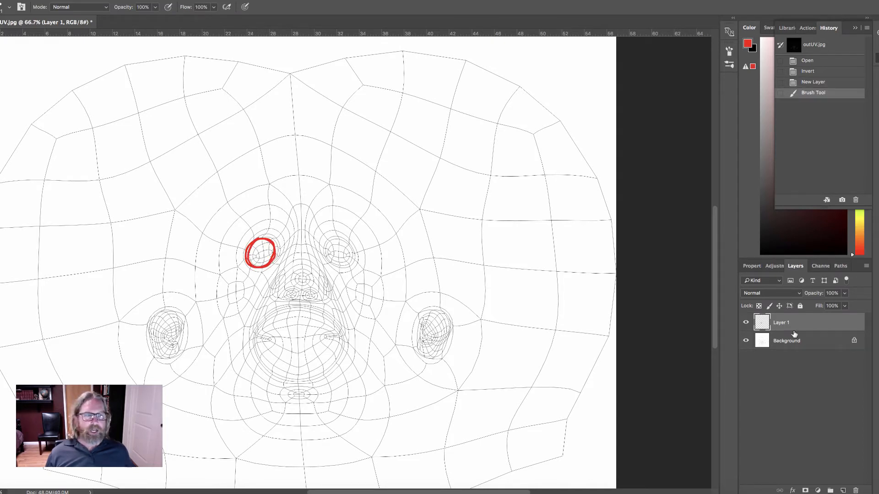
# Move the background UV layer above the painted layer and set its blending mode to Multiply
pyautogui.click(808, 344)
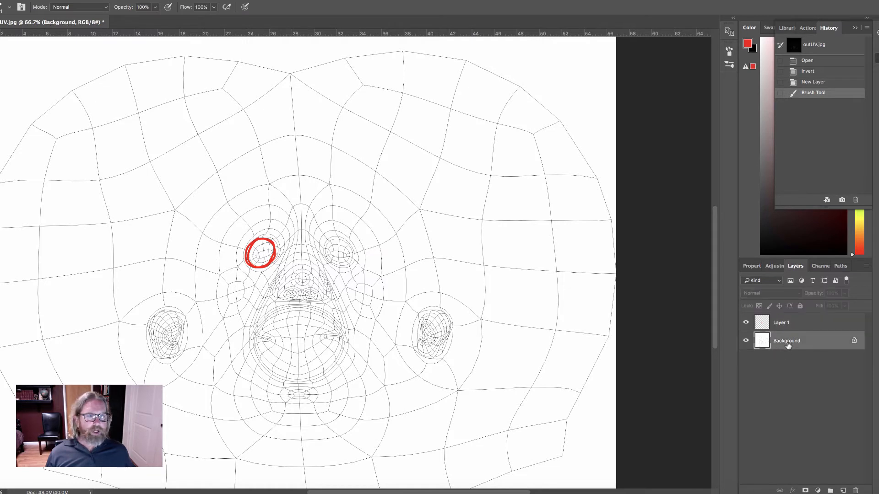
pyautogui.moveTo(789, 345); pyautogui.dragTo(800, 324)
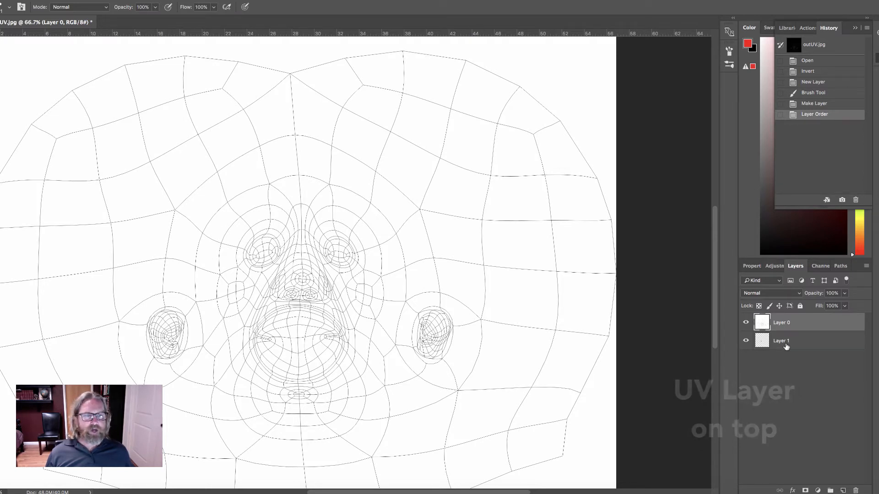
pyautogui.click(765, 293)
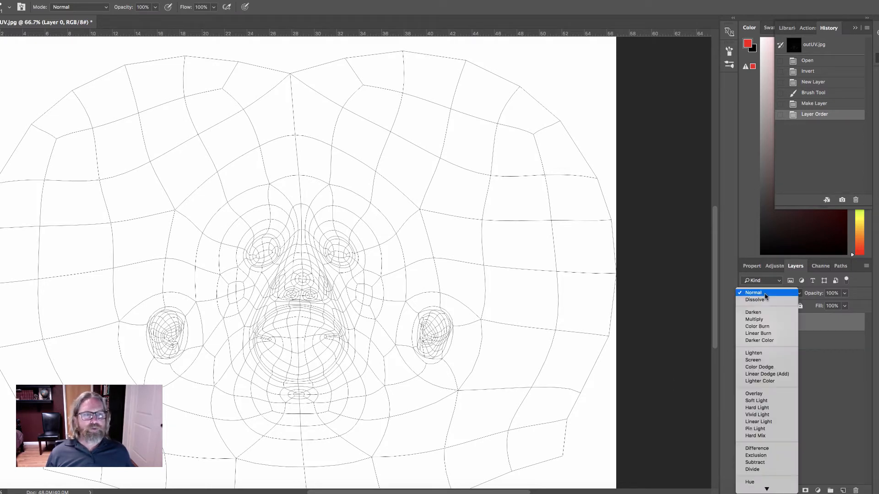
pyautogui.click(756, 320)
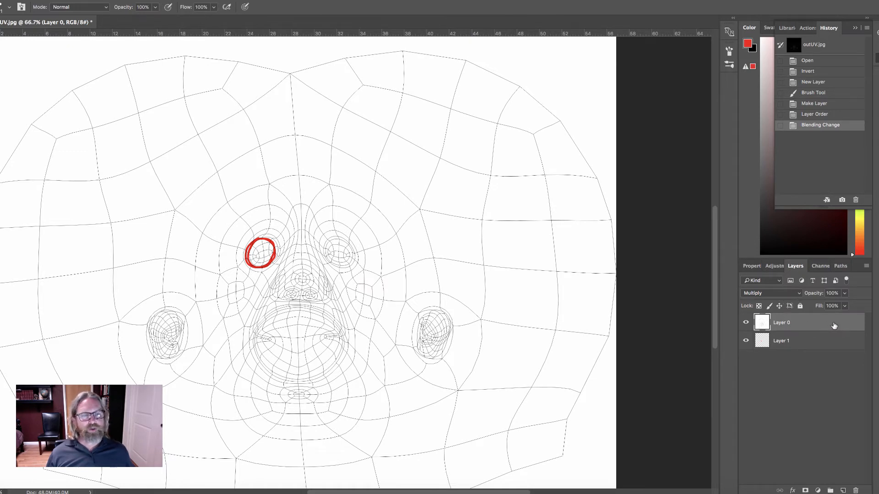
# Lock the UV guide layer and add two new empty layers directly above the painted layer
pyautogui.click(800, 305)
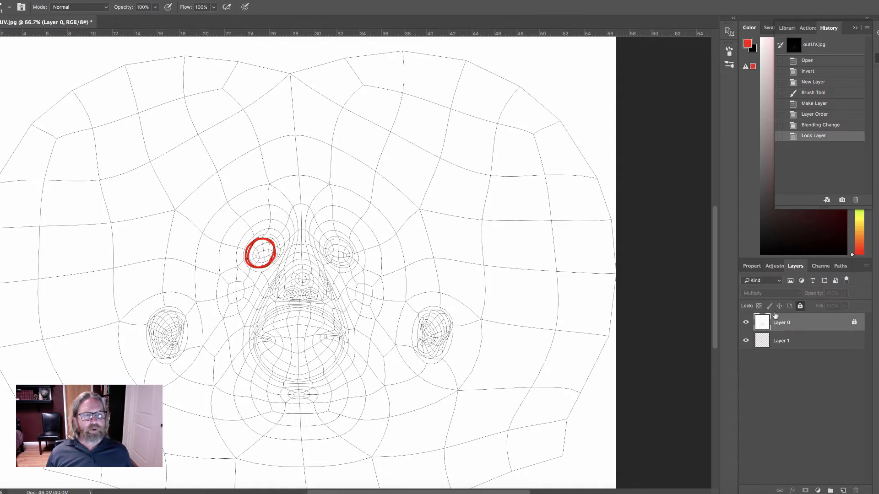
pyautogui.click(796, 341)
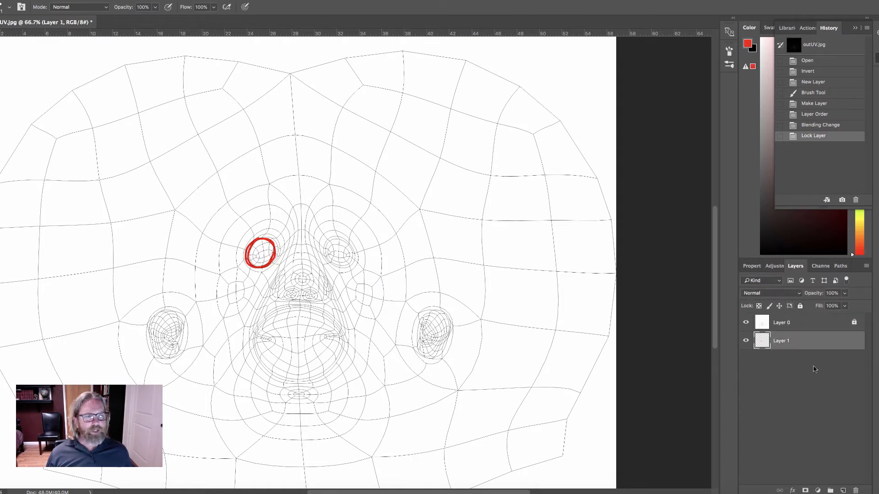
pyautogui.click(844, 490)
pyautogui.click(843, 489)
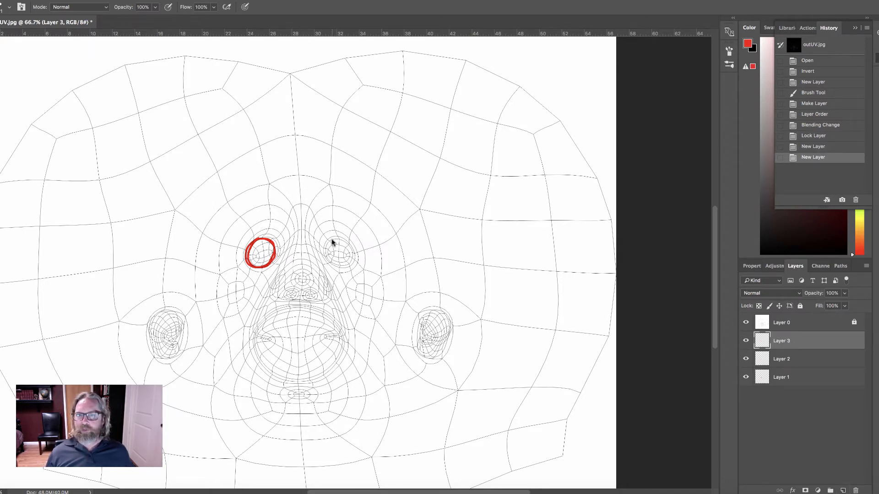
# Brush red outlines around the right-hand eye, the mouth and both cheeks of the UV layout
pyautogui.moveTo(334, 240)
pyautogui.mouseDown()
pyautogui.moveTo(330, 262)
pyautogui.moveTo(352, 265)
pyautogui.moveTo(346, 243)
pyautogui.moveTo(325, 253)
pyautogui.moveTo(347, 269)
pyautogui.moveTo(344, 243)
pyautogui.moveTo(327, 243)
pyautogui.moveTo(326, 254)
pyautogui.mouseUp()
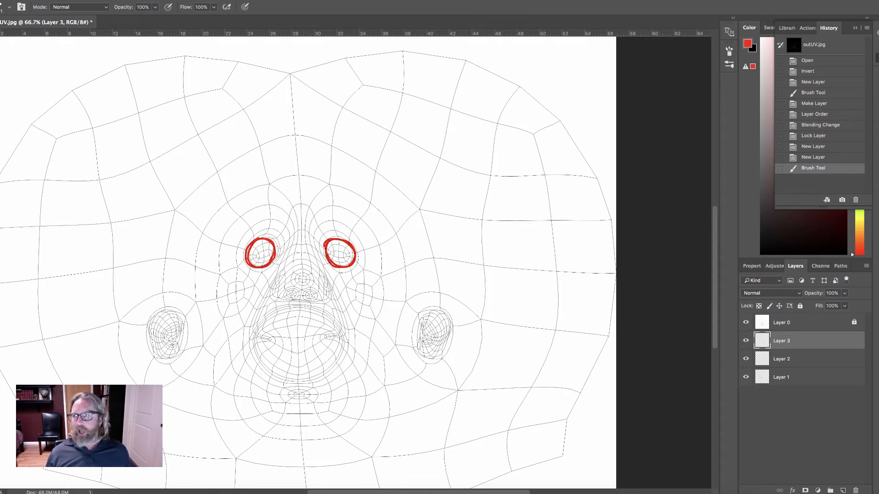
pyautogui.click(230, 355)
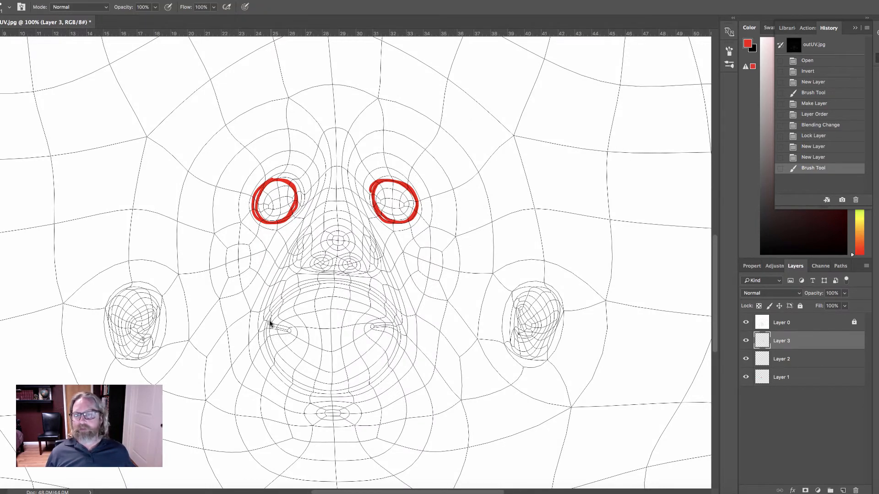
pyautogui.moveTo(266, 324)
pyautogui.mouseDown()
pyautogui.moveTo(290, 295)
pyautogui.moveTo(335, 287)
pyautogui.moveTo(393, 315)
pyautogui.moveTo(399, 364)
pyautogui.moveTo(349, 393)
pyautogui.moveTo(288, 376)
pyautogui.moveTo(265, 321)
pyautogui.mouseUp()
pyautogui.moveTo(237, 248)
pyautogui.mouseDown()
pyautogui.moveTo(244, 282)
pyautogui.moveTo(243, 245)
pyautogui.mouseUp()
pyautogui.moveTo(421, 252)
pyautogui.mouseDown()
pyautogui.moveTo(440, 277)
pyautogui.moveTo(426, 249)
pyautogui.mouseUp()
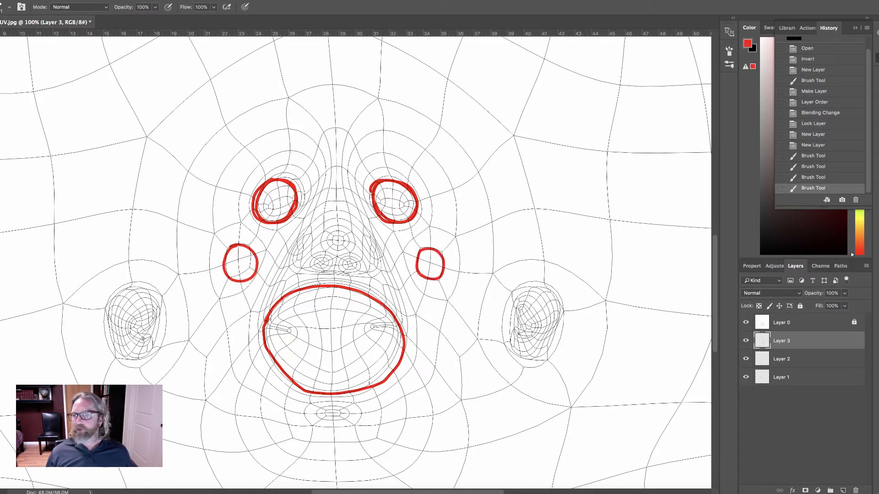
# Swap the foreground colour to black and fill the mouth interior with a 70 px brush, reducing its hardness for a soft edge
pyautogui.press('x')
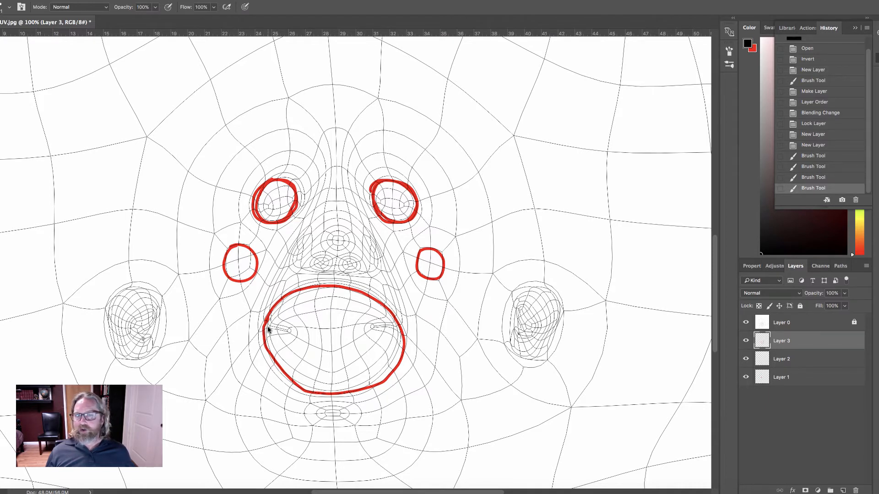
pyautogui.click(9, 6)
pyautogui.click(32, 35)
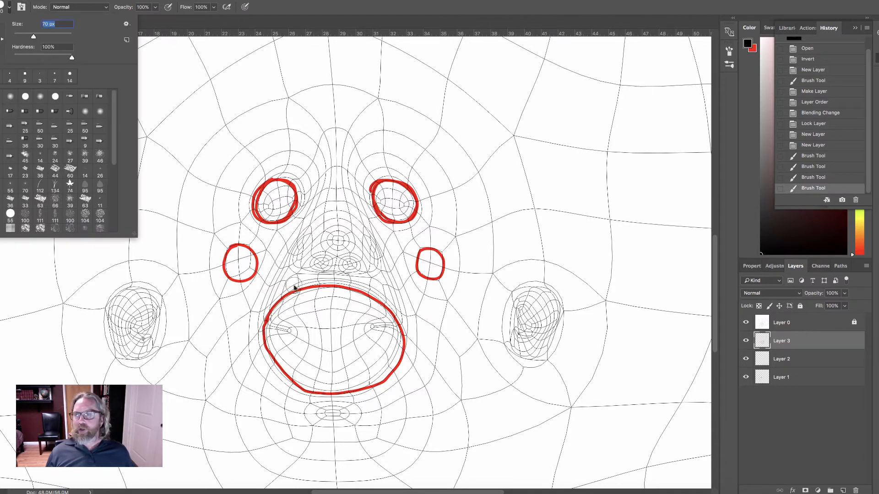
pyautogui.moveTo(341, 340)
pyautogui.mouseDown()
pyautogui.moveTo(318, 332)
pyautogui.moveTo(329, 353)
pyautogui.moveTo(346, 332)
pyautogui.mouseUp()
pyautogui.click(9, 8)
pyautogui.moveTo(38, 57); pyautogui.dragTo(2, 54)
pyautogui.moveTo(327, 319)
pyautogui.mouseDown()
pyautogui.moveTo(293, 323)
pyautogui.moveTo(320, 348)
pyautogui.moveTo(297, 338)
pyautogui.moveTo(366, 343)
pyautogui.moveTo(355, 316)
pyautogui.moveTo(373, 315)
pyautogui.mouseUp()
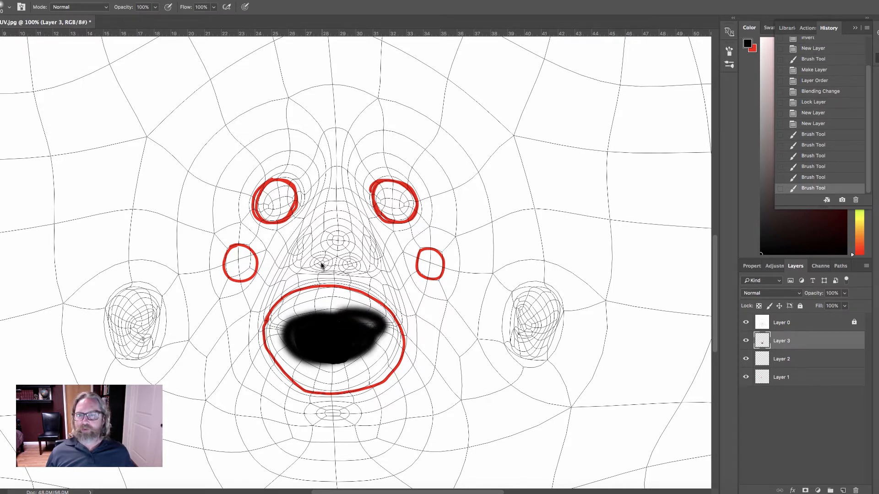
# Paint soft black spots on both nostrils and both ear openings, and fill the insides of both eyes
pyautogui.moveTo(320, 262); pyautogui.dragTo(320, 264)
pyautogui.click(349, 264)
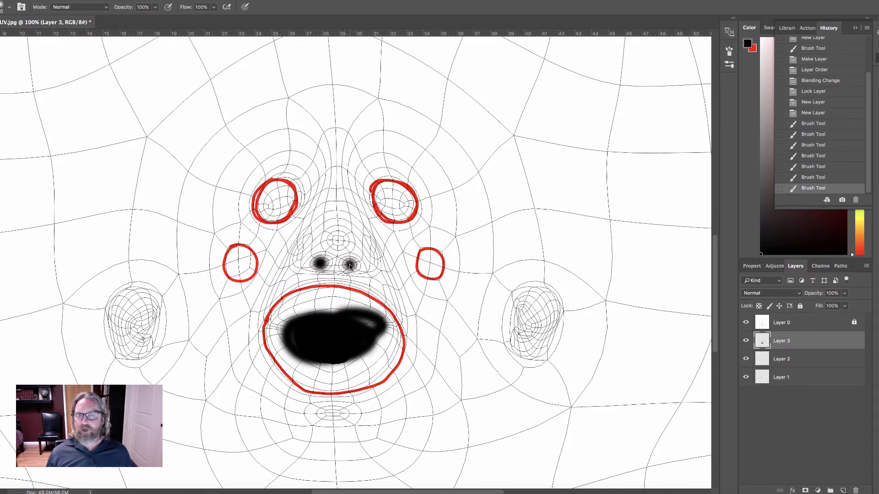
pyautogui.click(349, 265)
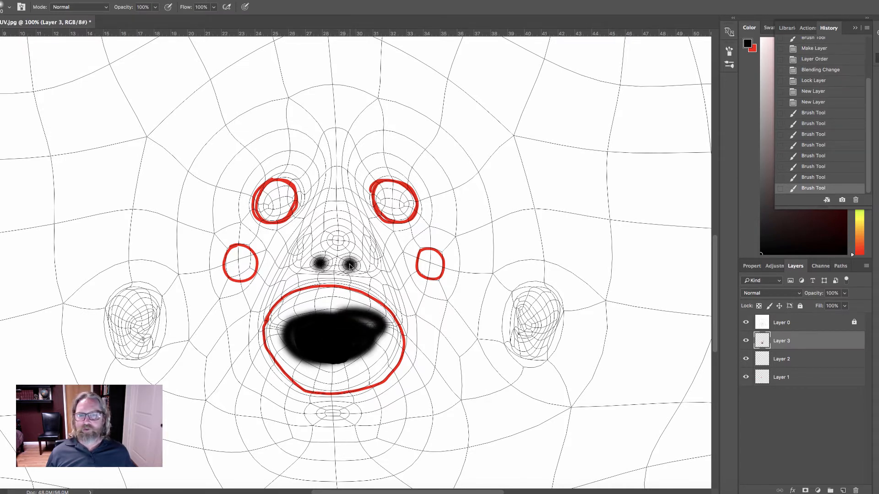
pyautogui.click(520, 330)
pyautogui.click(519, 332)
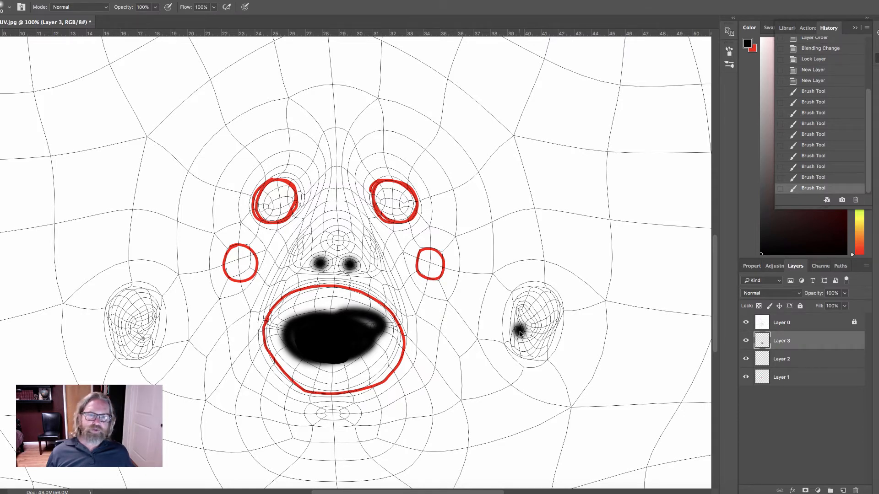
pyautogui.click(144, 330)
pyautogui.click(144, 330)
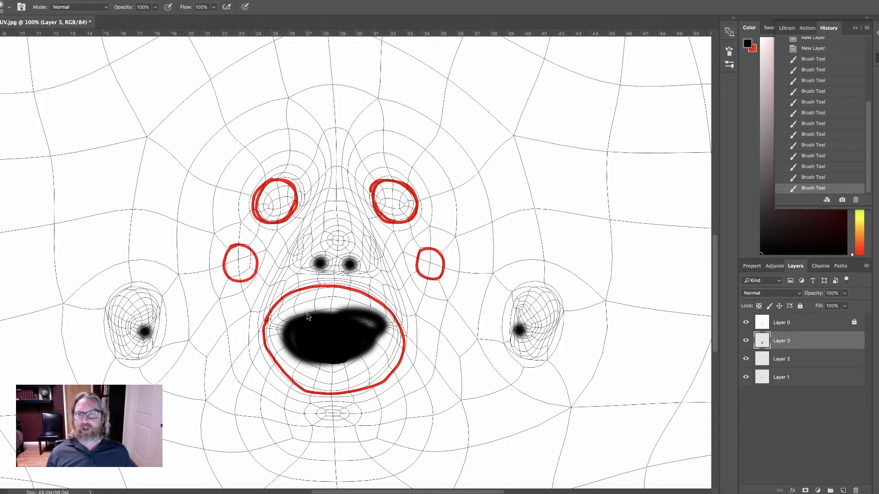
pyautogui.moveTo(275, 188)
pyautogui.mouseDown()
pyautogui.moveTo(270, 213)
pyautogui.moveTo(288, 192)
pyautogui.mouseUp()
pyautogui.moveTo(385, 196)
pyautogui.mouseDown()
pyautogui.moveTo(380, 189)
pyautogui.moveTo(385, 215)
pyautogui.moveTo(409, 194)
pyautogui.moveTo(396, 206)
pyautogui.mouseUp()
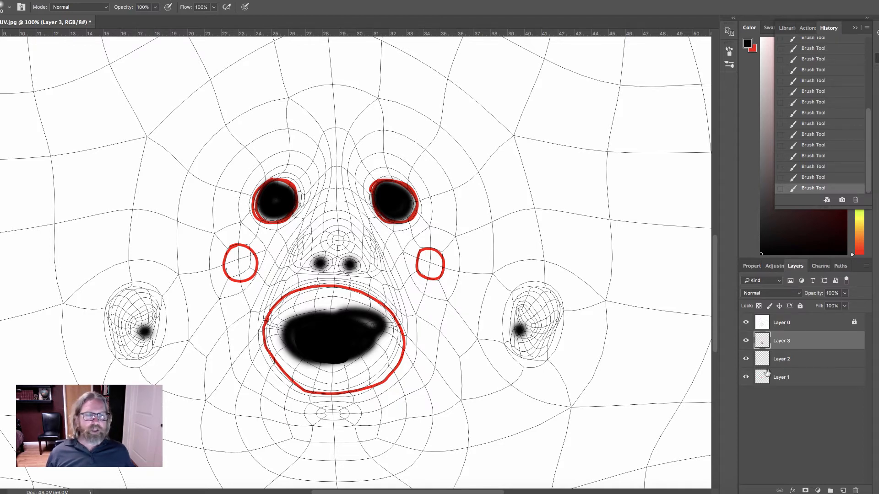
# Hide the UV guide layer and add a new layer at the bottom of the layer stack
pyautogui.click(746, 322)
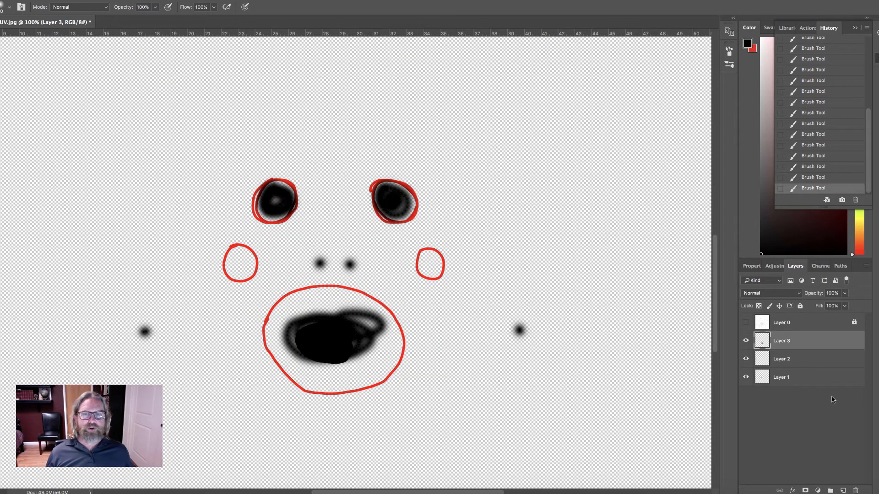
pyautogui.click(826, 378)
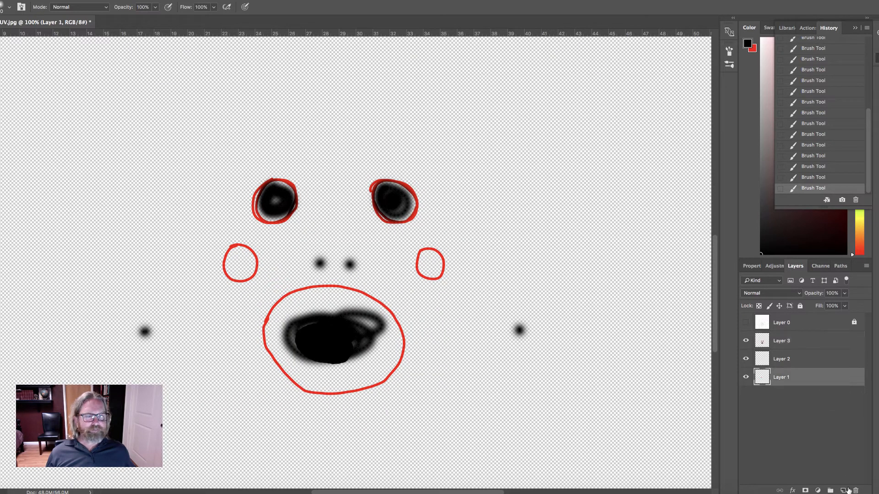
pyautogui.click(843, 491)
pyautogui.moveTo(809, 381); pyautogui.dragTo(808, 397)
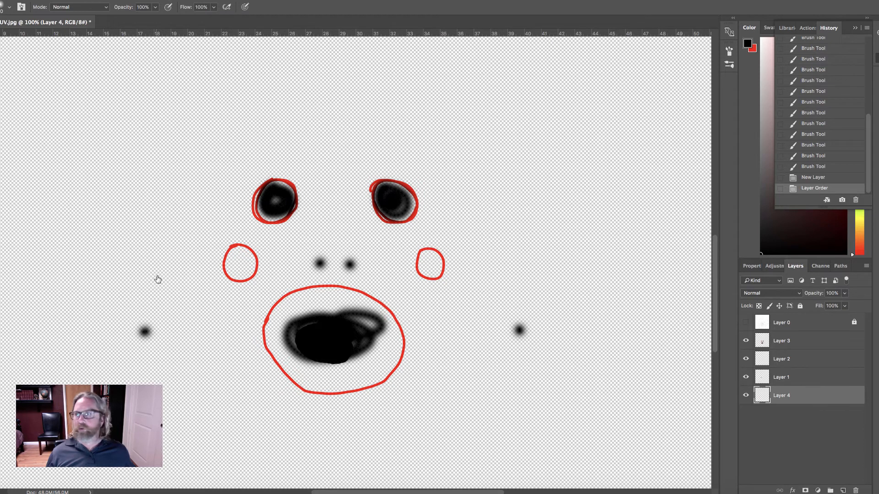
# Set the foreground colour to white and fill the bottom layer with the Paint Bucket
pyautogui.click(0, 291)
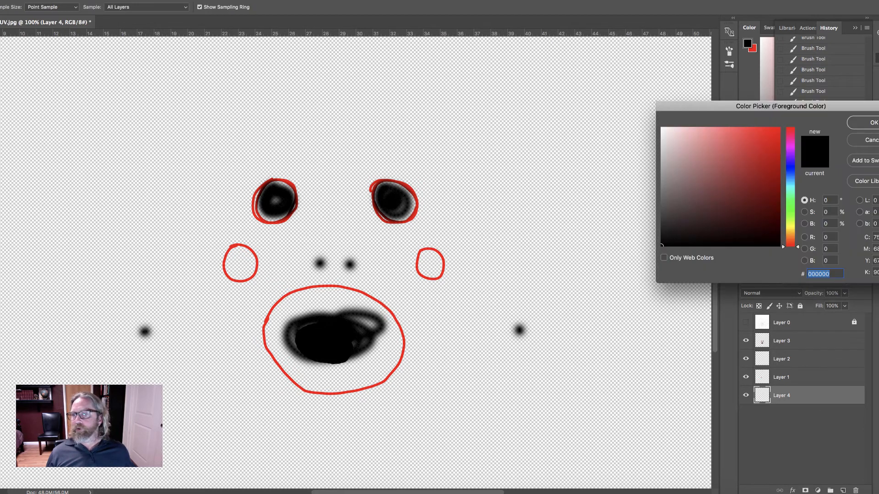
pyautogui.moveTo(721, 141); pyautogui.dragTo(625, 107)
pyautogui.click(870, 119)
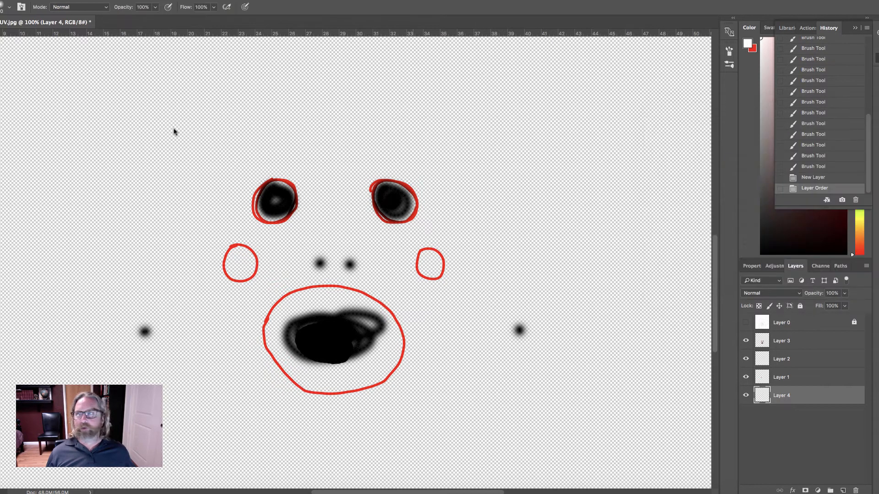
pyautogui.press('g')
pyautogui.click(115, 158)
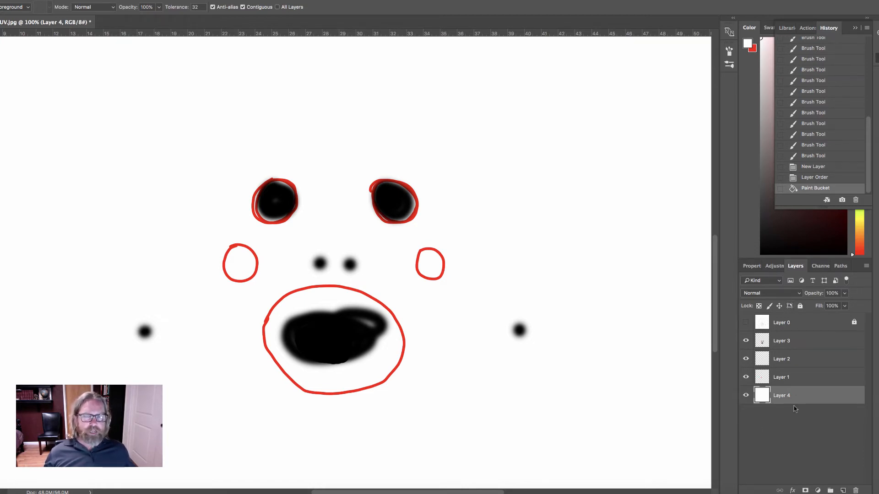
# Flatten the image, discarding the hidden UV guide layer, and save it as outUV2.jpg
pyautogui.click(863, 268)
pyautogui.click(838, 445)
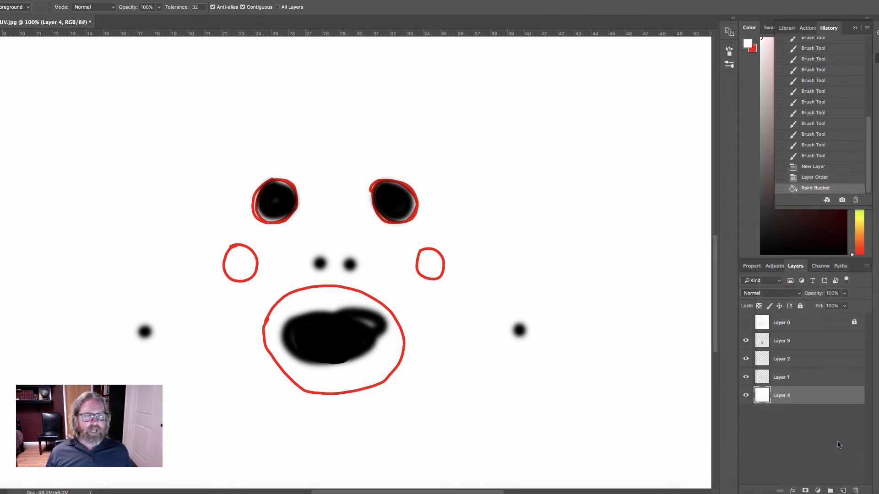
pyautogui.click(506, 154)
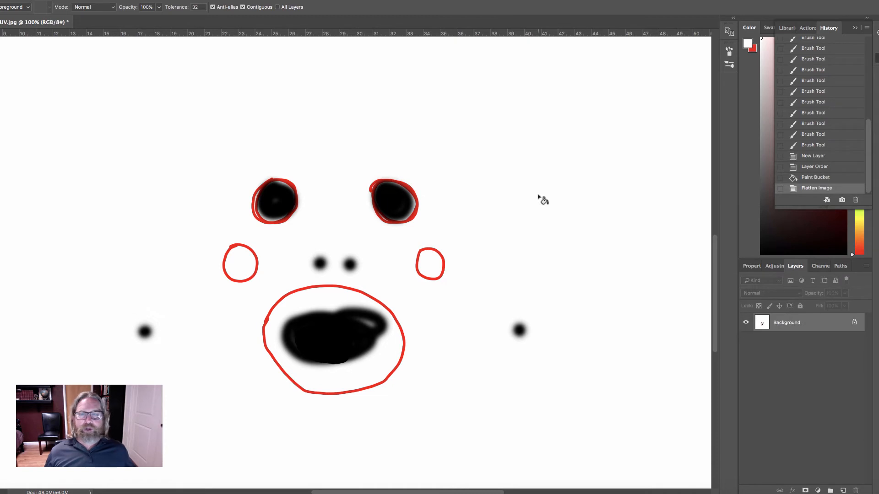
pyautogui.click(44, 0)
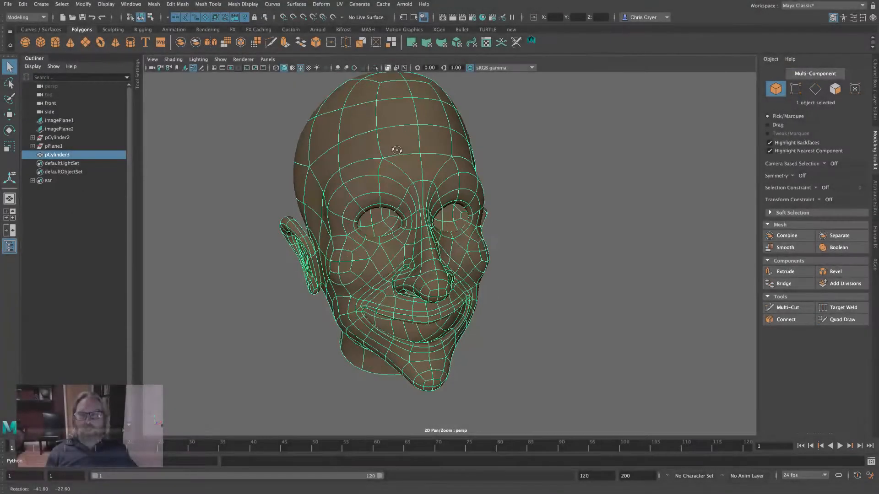
# Switch to Maya and assign a new Lambert material to the head mesh
pyautogui.keyDown('alt'); pyautogui.moveTo(396, 150); pyautogui.dragTo(372, 126); pyautogui.keyUp('alt')
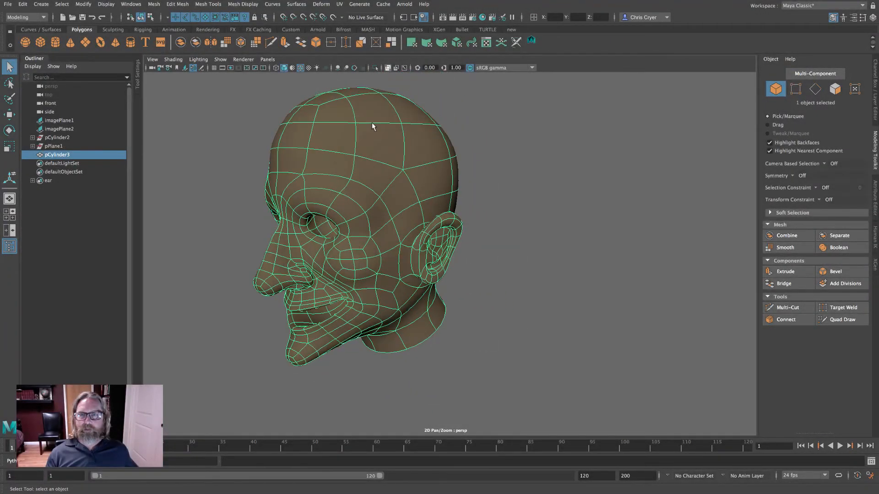
pyautogui.moveTo(374, 123); pyautogui.dragTo(380, 330, button='right')
pyautogui.click(522, 191)
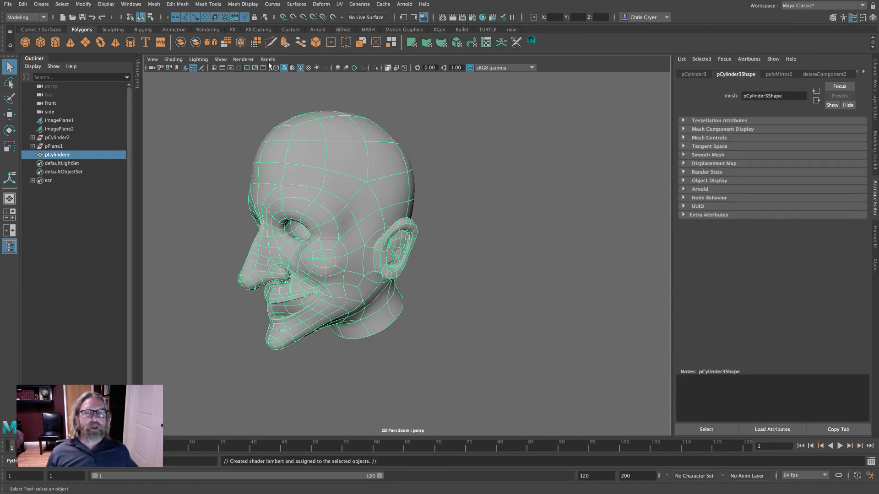
# Delete all construction history in the scene
pyautogui.click(21, 5)
pyautogui.moveTo(68, 112)
pyautogui.click(183, 120)
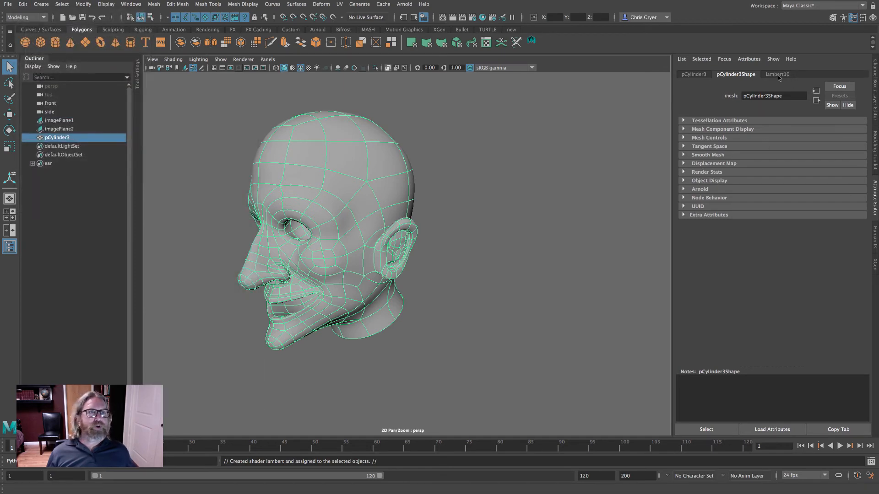
# Connect a File texture to the colour of the head's Lambert material and set its filter type to Off
pyautogui.click(778, 75)
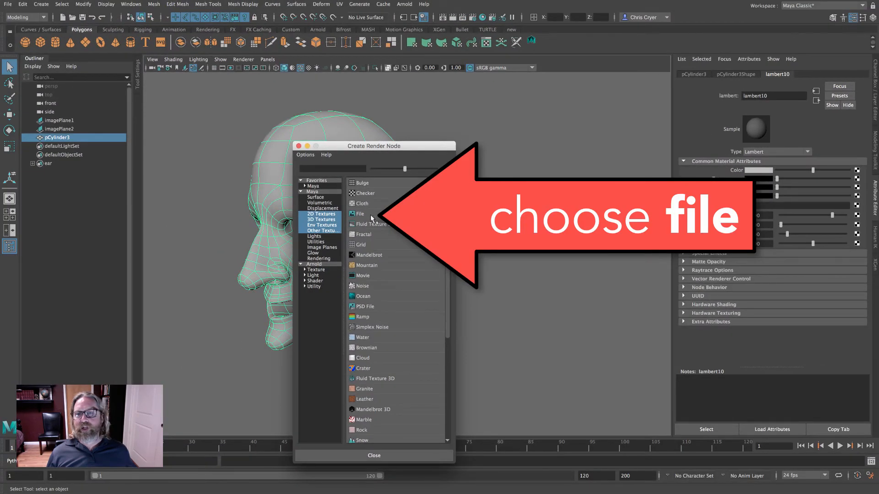
pyautogui.click(380, 218)
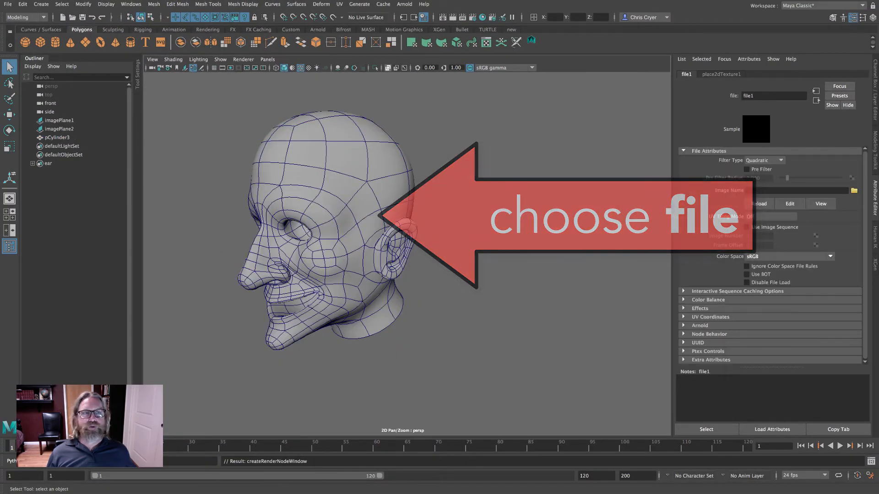
pyautogui.click(763, 160)
pyautogui.click(763, 169)
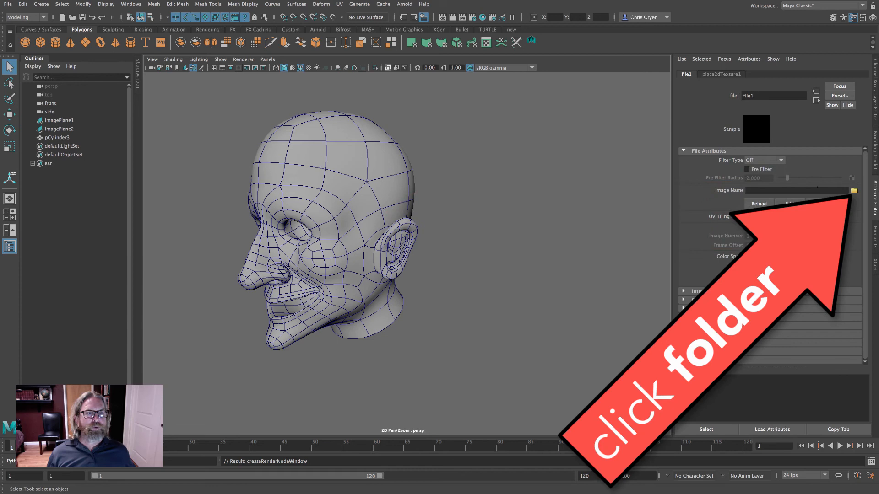
# Load outUV2.jpg from the project's images folder as the file texture's image
pyautogui.click(854, 191)
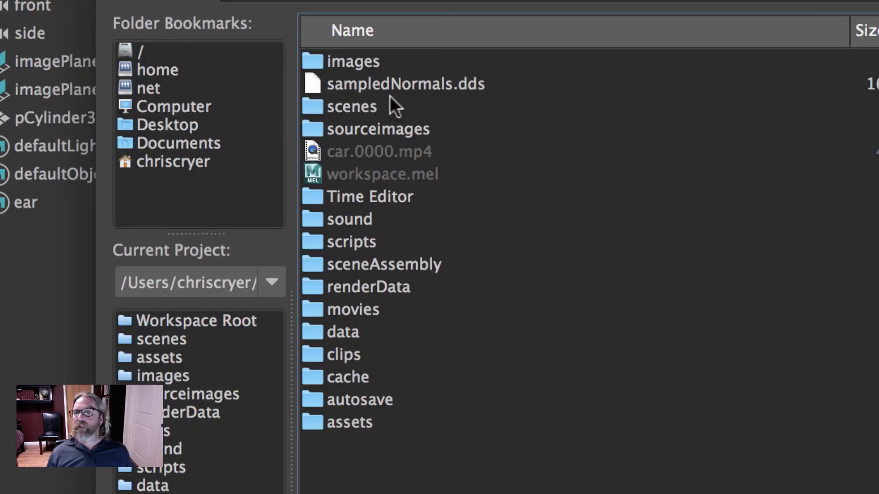
pyautogui.doubleClick(354, 62)
pyautogui.click(405, 63)
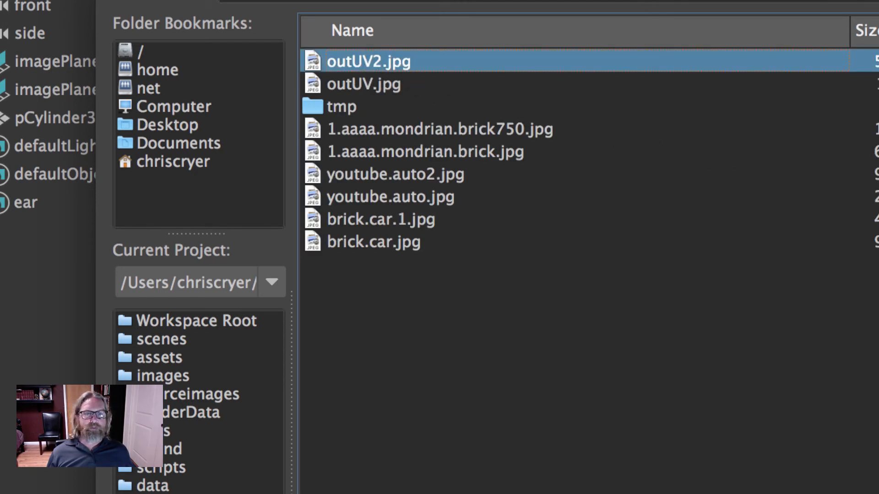
pyautogui.click(804, 336)
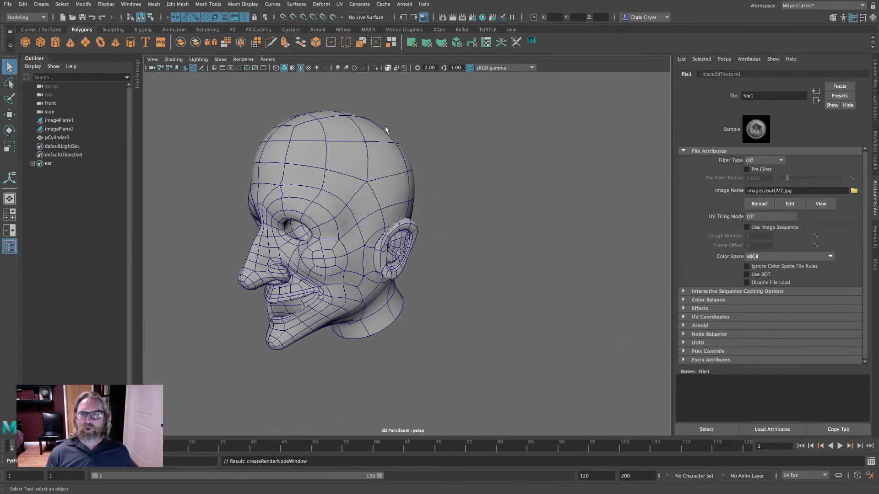
# Turn on textured display in the viewport and inspect the painted eye, cheek, mouth and ear areas on the head
pyautogui.keyDown('alt'); pyautogui.moveTo(398, 158); pyautogui.dragTo(431, 167); pyautogui.keyUp('alt')
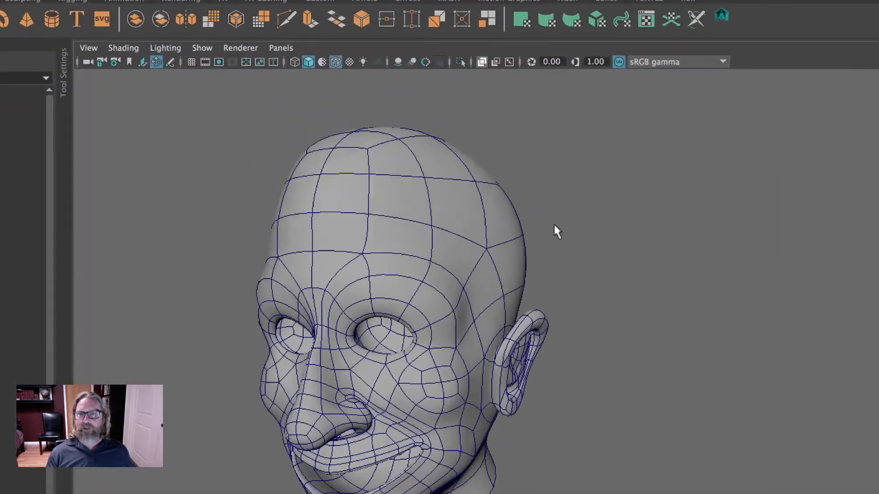
pyautogui.click(349, 61)
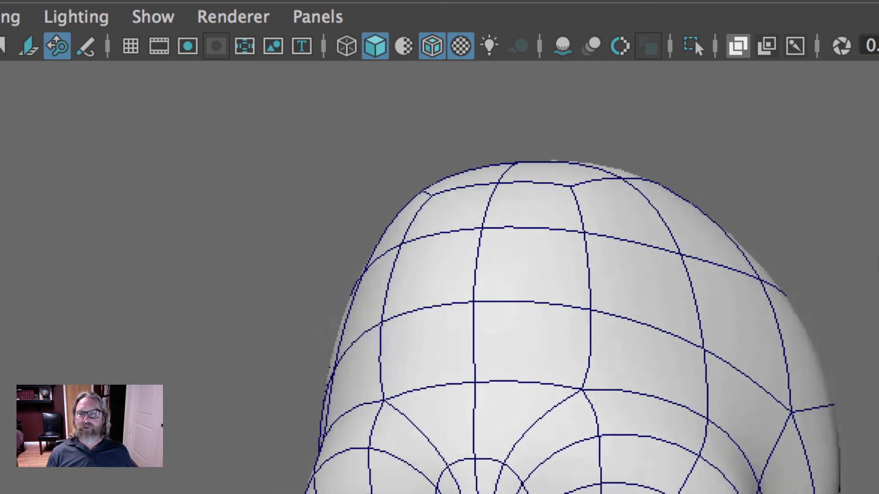
pyautogui.keyDown('alt'); pyautogui.moveTo(877, 262); pyautogui.dragTo(540, 163); pyautogui.keyUp('alt')
pyautogui.keyDown('alt'); pyautogui.moveTo(540, 163); pyautogui.dragTo(588, 175, button='right'); pyautogui.keyUp('alt')
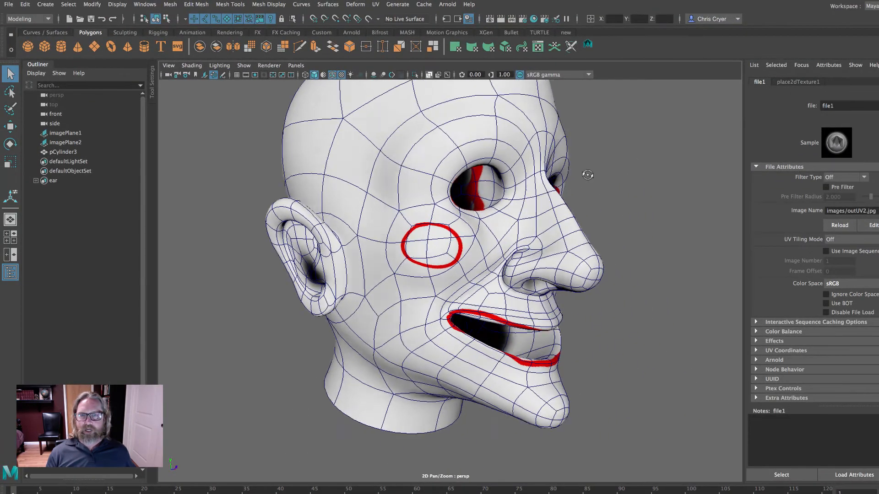
# Turn off the wireframe overlay on the shaded head and inspect the painted eyes, cheeks and mouth from both sides
pyautogui.keyDown('alt'); pyautogui.moveTo(588, 175); pyautogui.dragTo(562, 185); pyautogui.keyUp('alt')
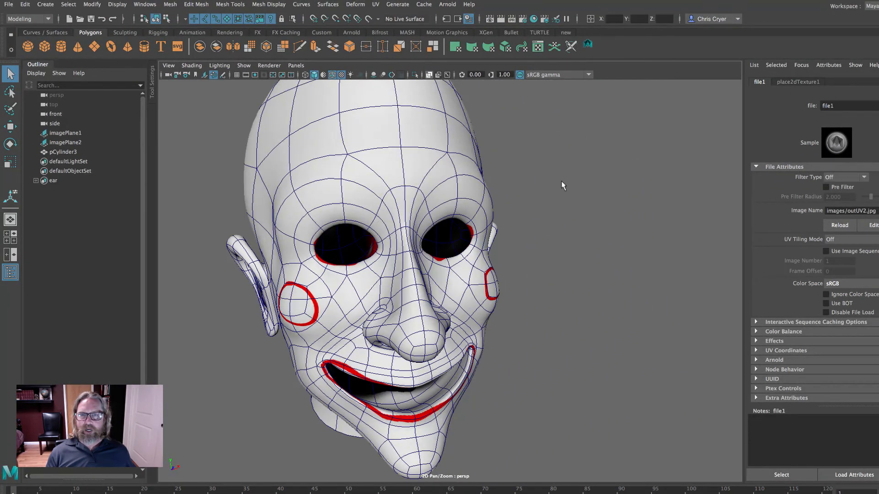
pyautogui.click(333, 75)
pyautogui.keyDown('alt'); pyautogui.moveTo(578, 197); pyautogui.dragTo(600, 187); pyautogui.keyUp('alt')
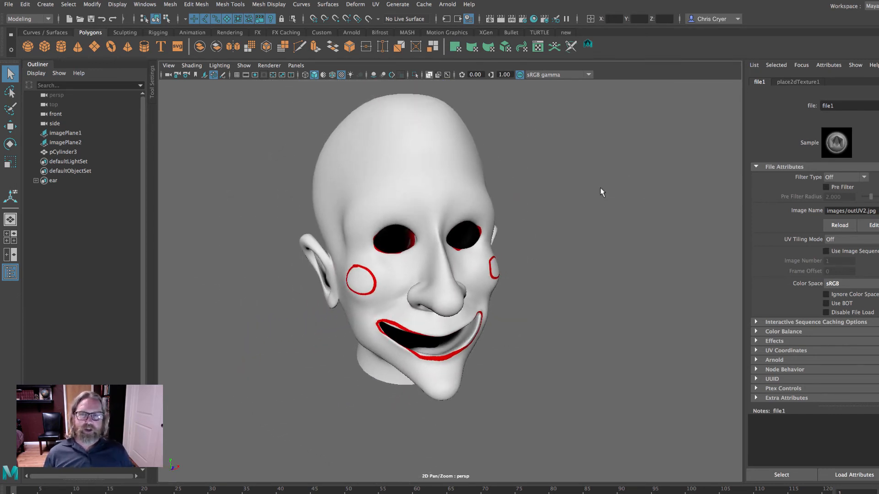
pyautogui.keyDown('alt'); pyautogui.moveTo(595, 192); pyautogui.dragTo(568, 193); pyautogui.keyUp('alt')
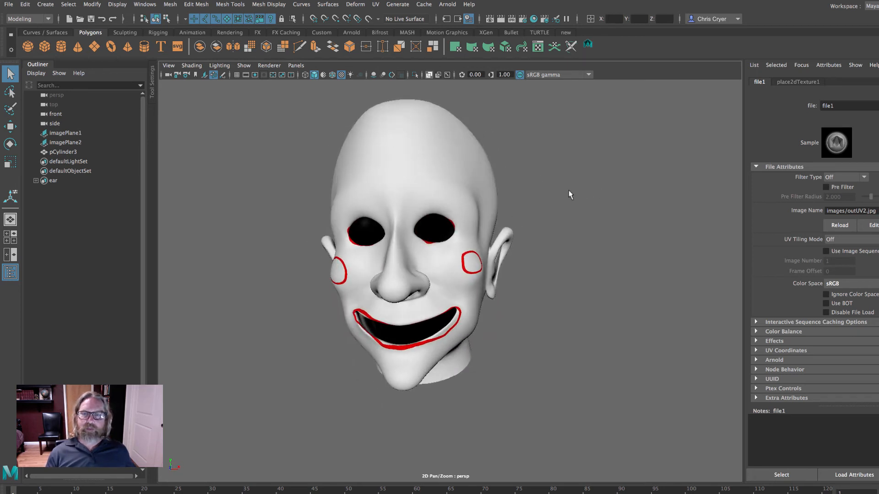
pyautogui.keyDown('alt'); pyautogui.moveTo(465, 251); pyautogui.dragTo(511, 247, button='right'); pyautogui.keyUp('alt')
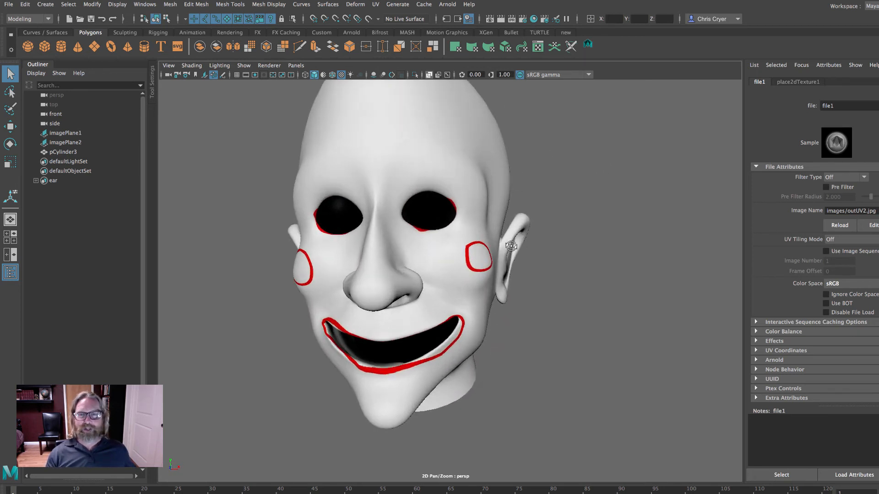
pyautogui.keyDown('alt'); pyautogui.moveTo(510, 246); pyautogui.dragTo(420, 280); pyautogui.keyUp('alt')
pyautogui.keyDown('alt'); pyautogui.moveTo(512, 290); pyautogui.dragTo(446, 292); pyautogui.keyUp('alt')
pyautogui.keyDown('alt'); pyautogui.moveTo(511, 276); pyautogui.dragTo(555, 281, button='middle'); pyautogui.keyUp('alt')
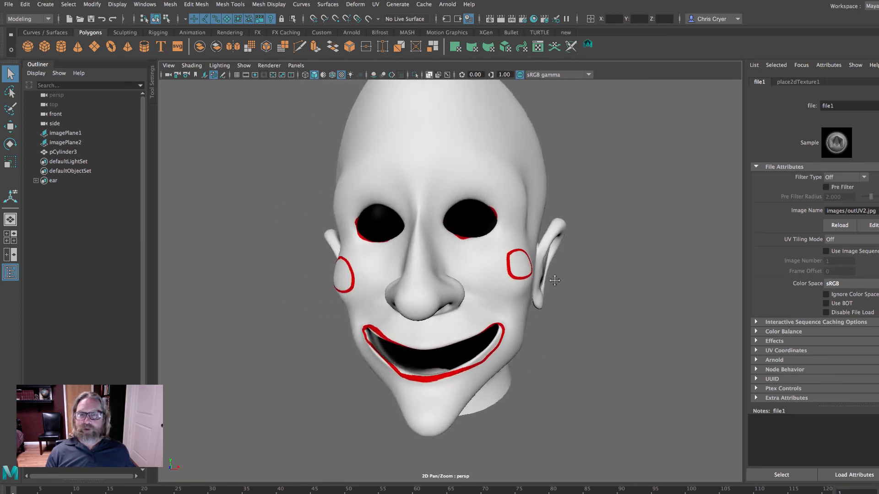
pyautogui.keyDown('alt'); pyautogui.moveTo(554, 280); pyautogui.dragTo(539, 288); pyautogui.keyUp('alt')
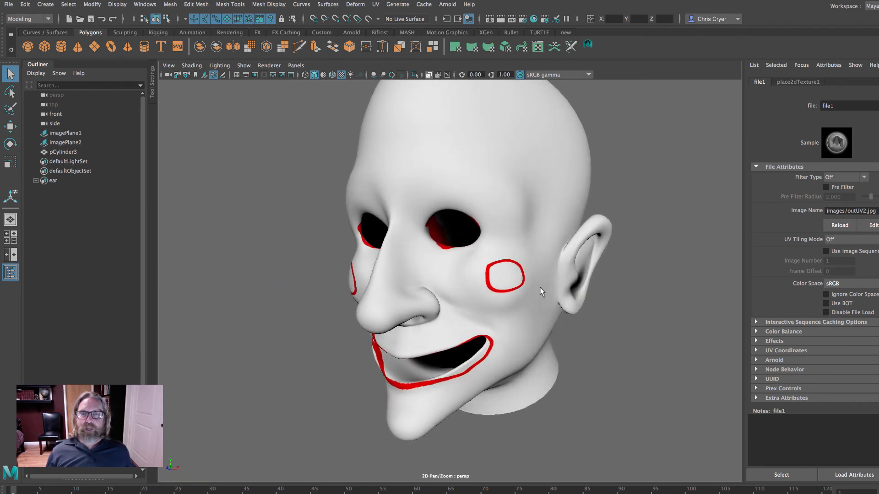
# Assign a new Lambert material to the head mesh pCylinder3
pyautogui.click(457, 127)
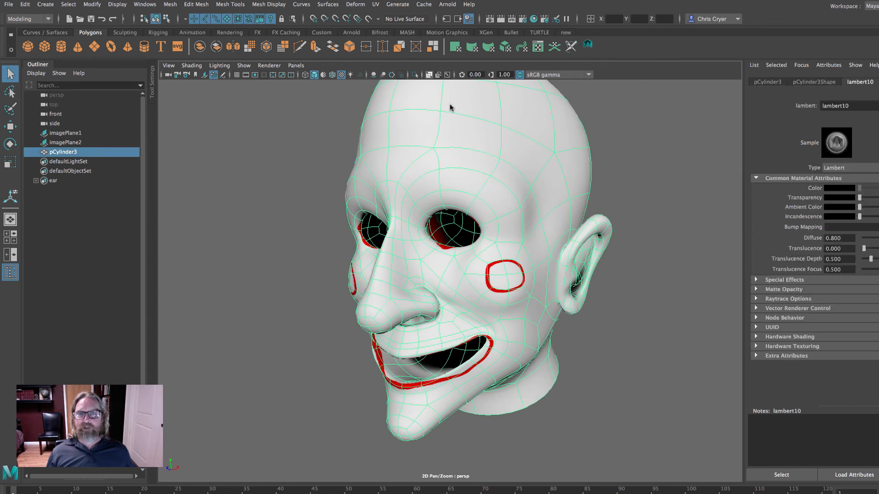
pyautogui.rightClick(450, 105)
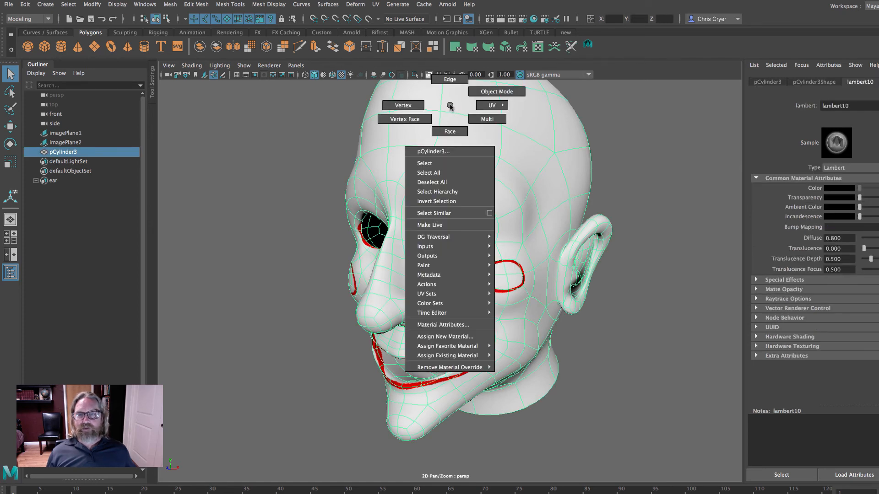
pyautogui.click(459, 337)
pyautogui.click(582, 215)
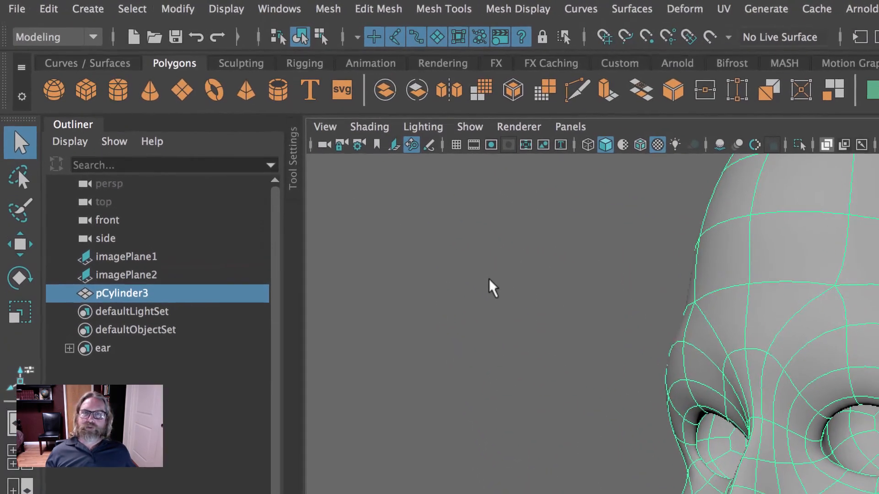
# Switch to the Rendering menu set, start the 3D Paint Tool with its settings, and assign a 4096 x 4096 JPEG file texture for Color
pyautogui.click(41, 38)
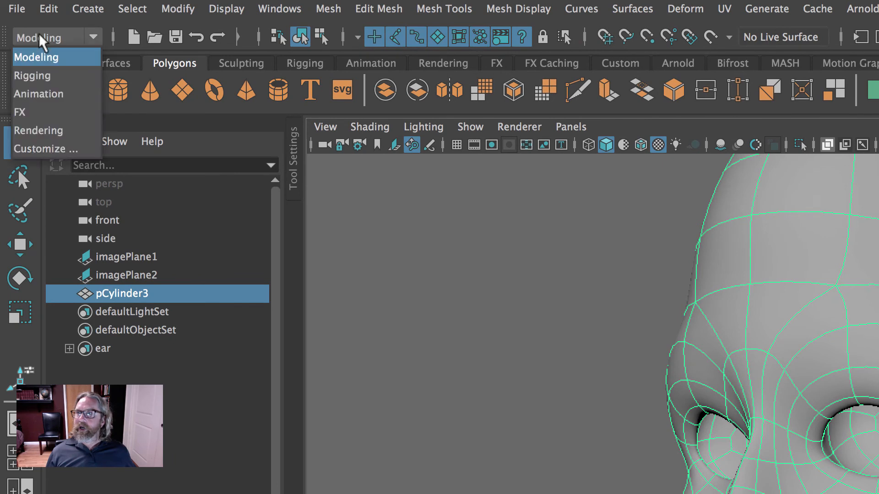
pyautogui.click(57, 131)
pyautogui.click(437, 9)
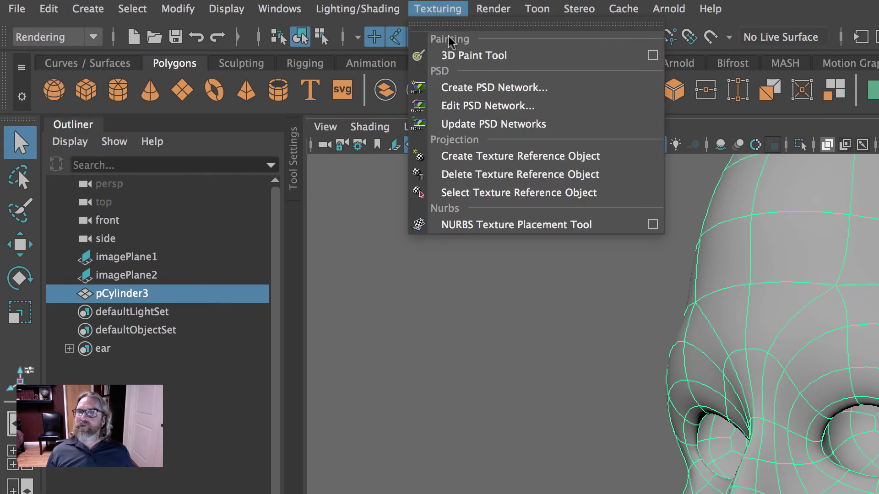
pyautogui.click(652, 55)
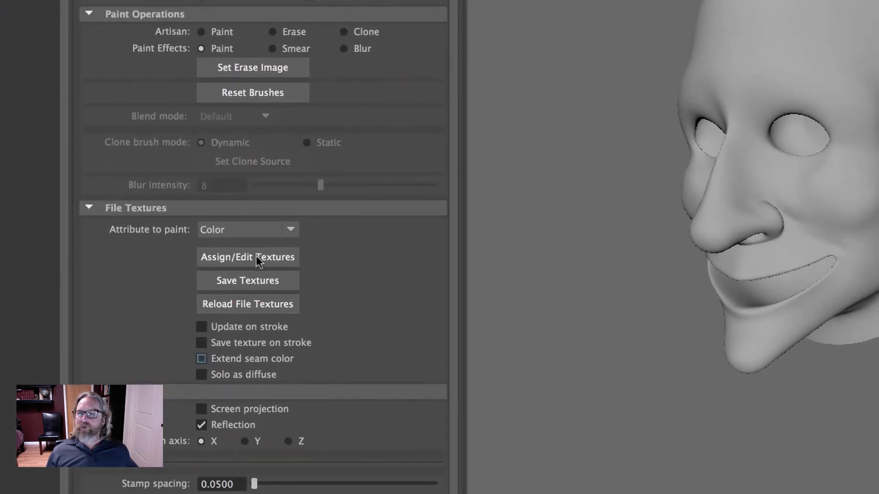
pyautogui.click(248, 257)
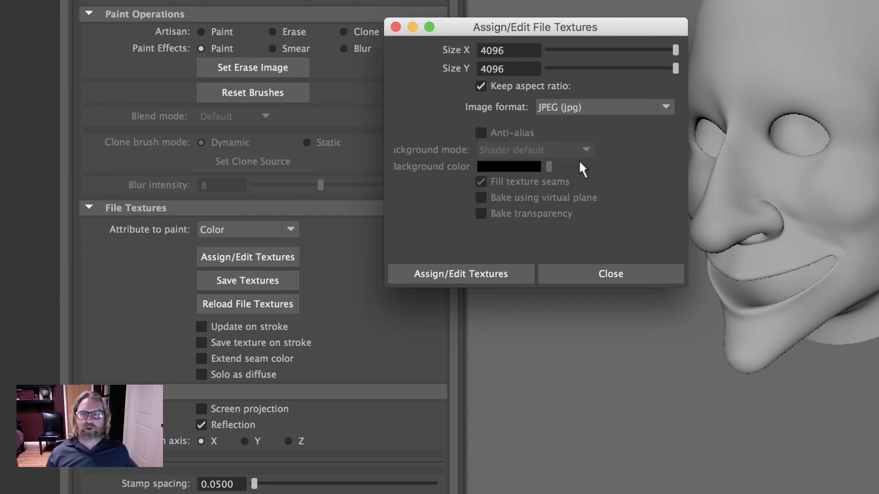
pyautogui.click(460, 265)
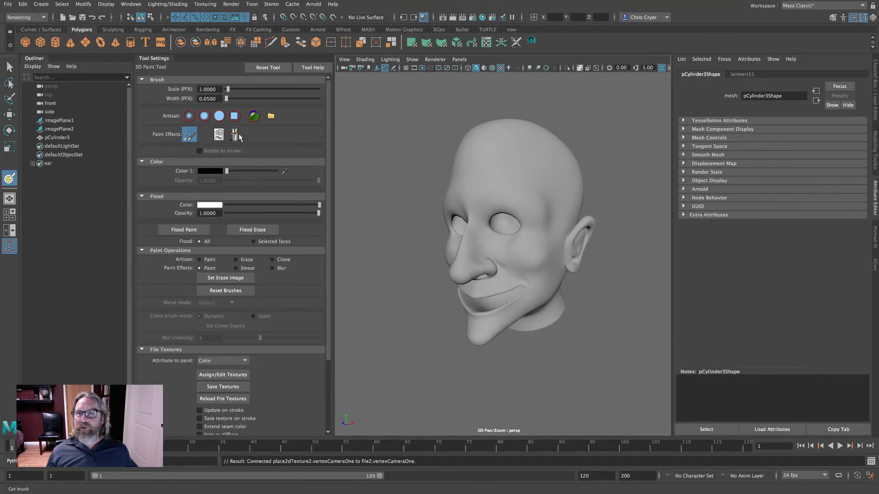
# Load the oilWhite.mel brush from the Oils folder of the Paint Effects examples and move the Content Browser off the head
pyautogui.click(234, 135)
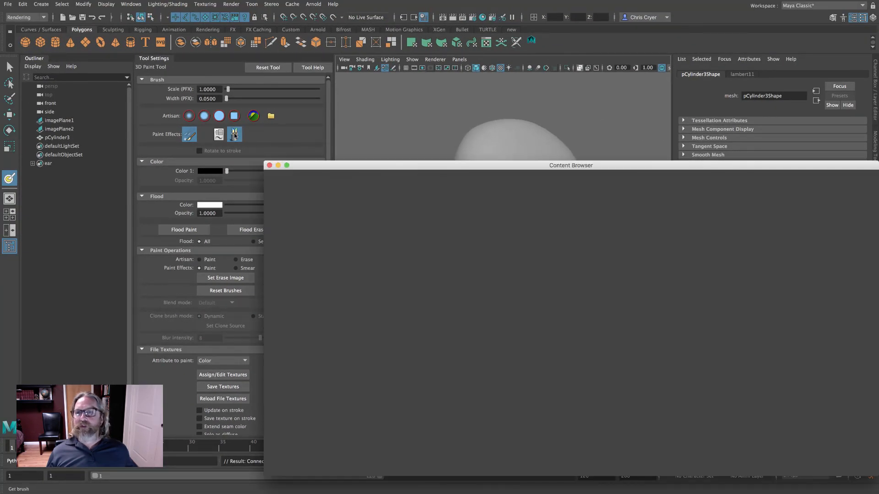
pyautogui.click(308, 408)
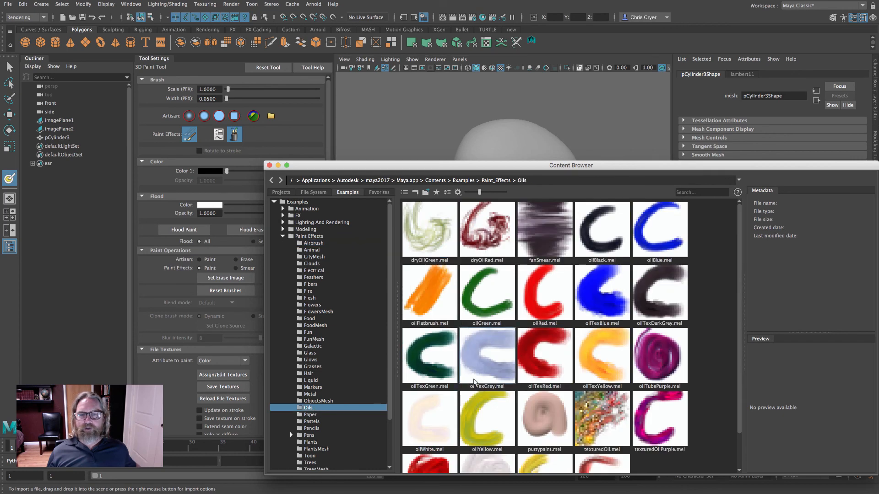
pyautogui.click(442, 406)
pyautogui.moveTo(376, 174)
pyautogui.mouseDown()
pyautogui.moveTo(749, 183)
pyautogui.moveTo(758, 193)
pyautogui.mouseUp()
# Set the brush scale to 4.528 and paint the face white from the forehead down to the chin
pyautogui.moveTo(516, 193)
pyautogui.mouseDown()
pyautogui.moveTo(497, 199)
pyautogui.moveTo(518, 263)
pyautogui.moveTo(468, 188)
pyautogui.moveTo(487, 196)
pyautogui.moveTo(540, 184)
pyautogui.mouseUp()
pyautogui.moveTo(536, 175); pyautogui.dragTo(488, 175)
pyautogui.moveTo(473, 246)
pyautogui.mouseDown()
pyautogui.moveTo(507, 263)
pyautogui.moveTo(558, 262)
pyautogui.mouseUp()
pyautogui.moveTo(495, 300)
pyautogui.mouseDown()
pyautogui.moveTo(531, 307)
pyautogui.moveTo(514, 314)
pyautogui.mouseUp()
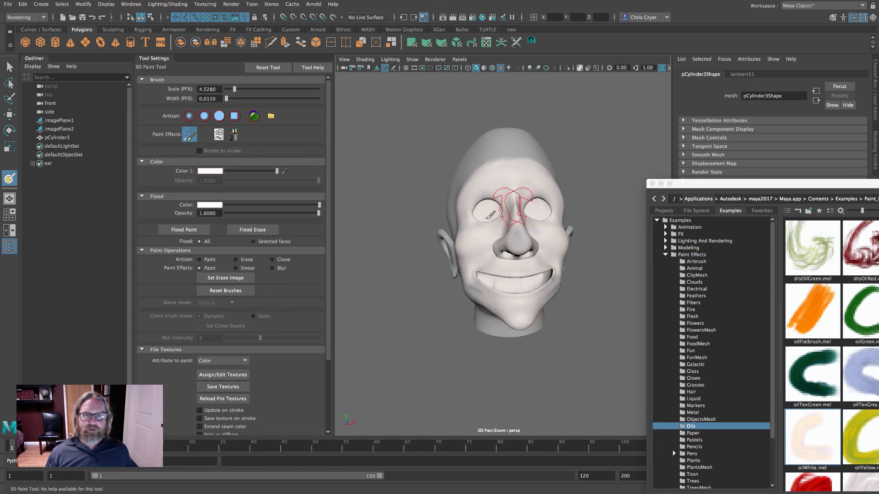
# Check the white paint on the face from a closer three-quarter view and keep the Content Browser clear of the head
pyautogui.keyDown('alt'); pyautogui.moveTo(515, 205); pyautogui.dragTo(528, 197); pyautogui.keyUp('alt')
pyautogui.keyDown('alt'); pyautogui.moveTo(529, 197); pyautogui.dragTo(585, 193, button='right'); pyautogui.keyUp('alt')
pyautogui.keyDown('alt'); pyautogui.moveTo(584, 193); pyautogui.dragTo(573, 179, button='middle'); pyautogui.keyUp('alt')
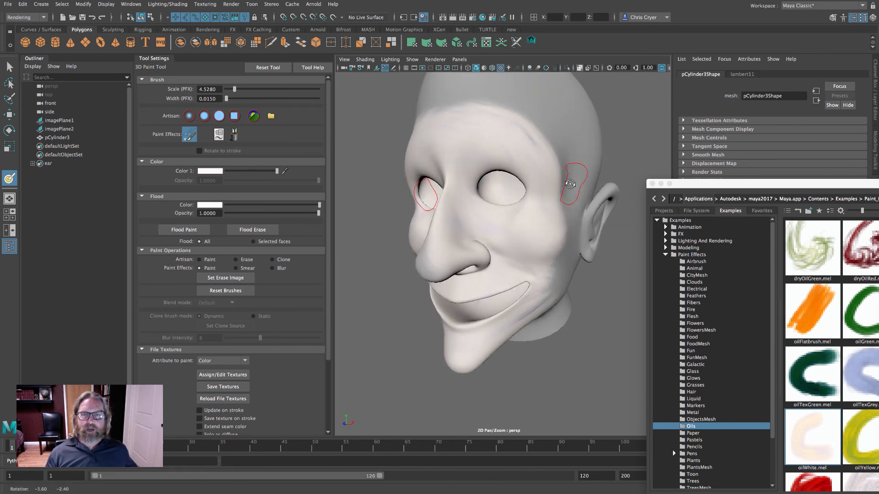
pyautogui.moveTo(704, 190); pyautogui.dragTo(594, 88)
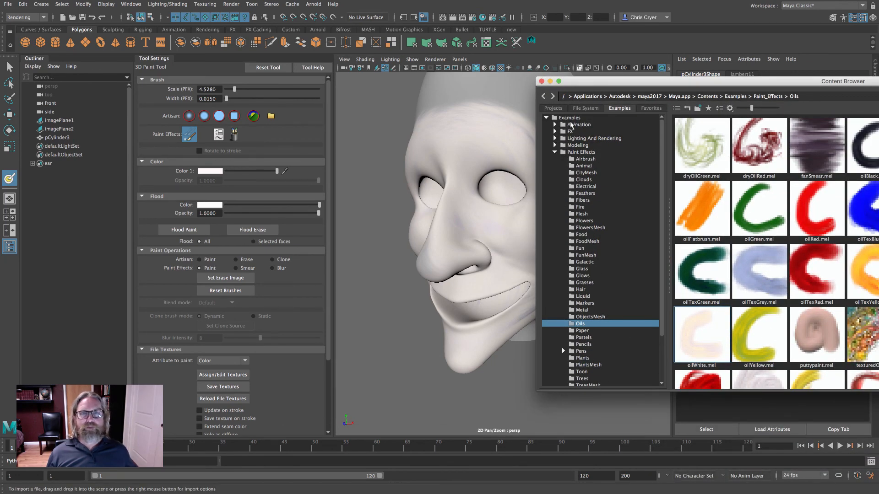
pyautogui.moveTo(580, 84); pyautogui.dragTo(695, 133)
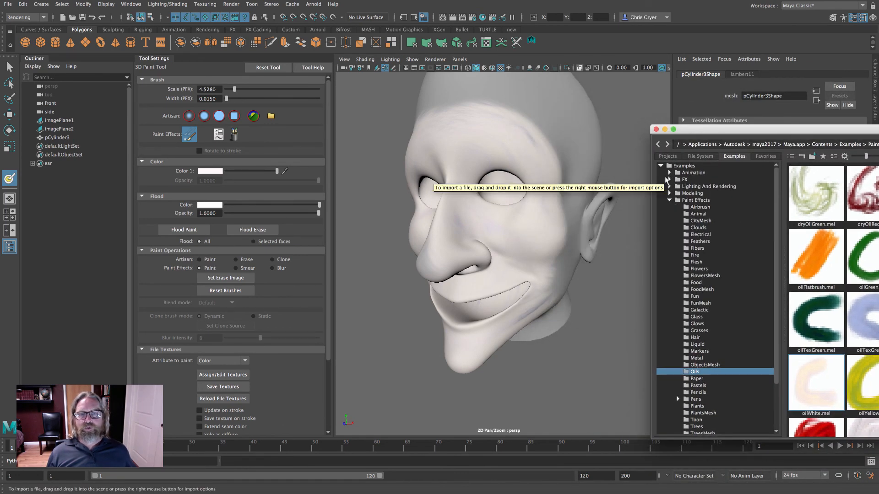